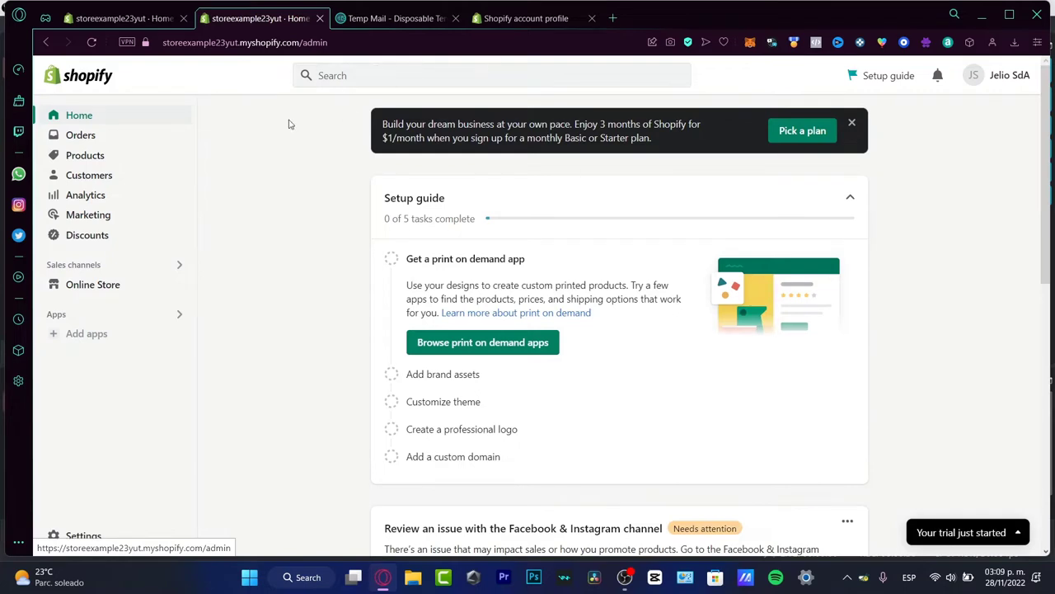
- Dismiss the Facebook & Instagram channel issue card on the home page and collapse the Setup guide
scroll(831, 229, down, 10)
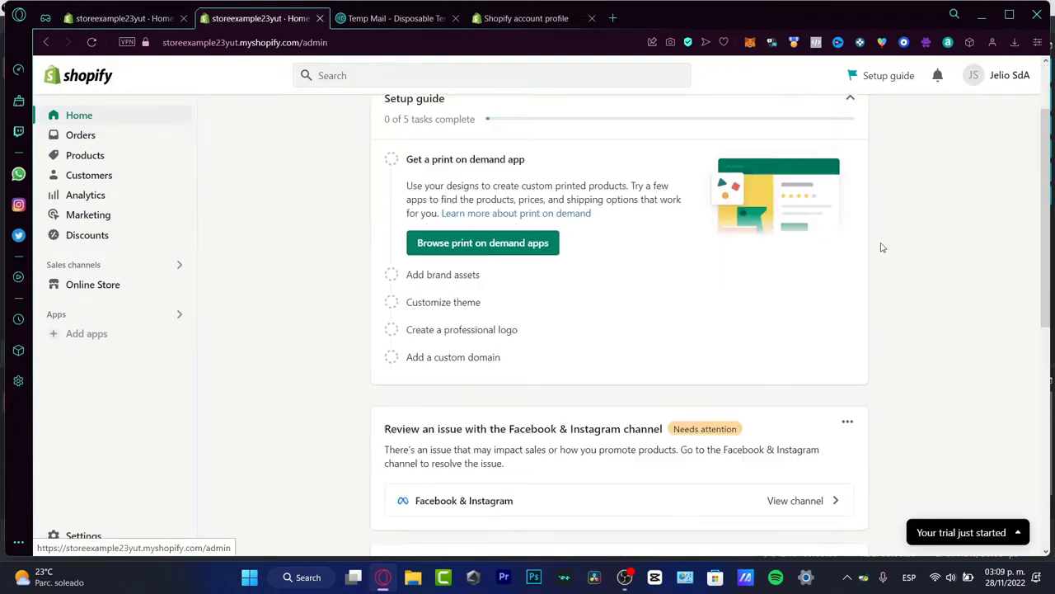
scroll(803, 353, up, 5)
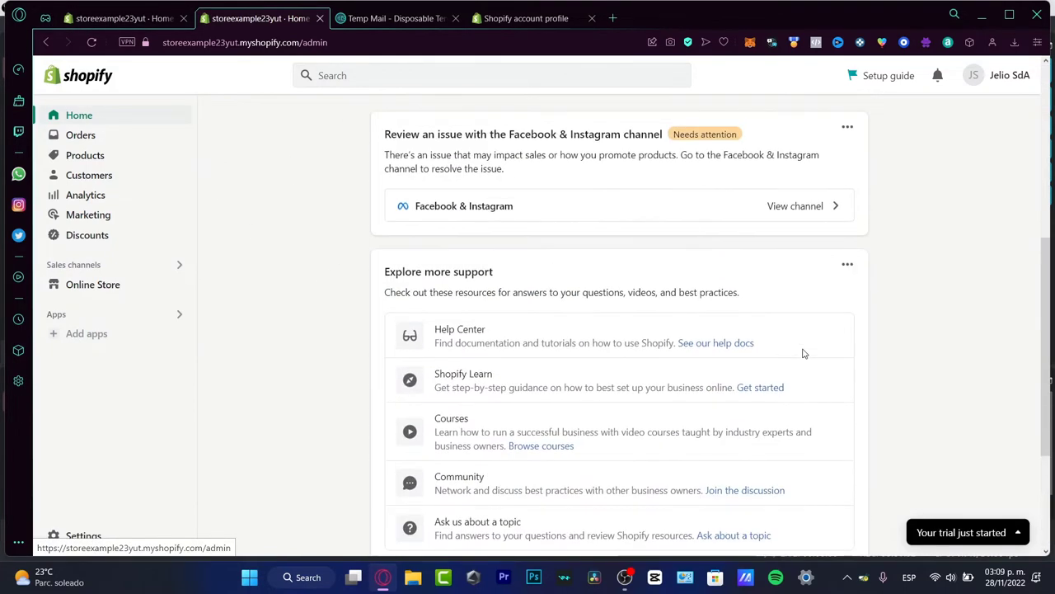
click(847, 334)
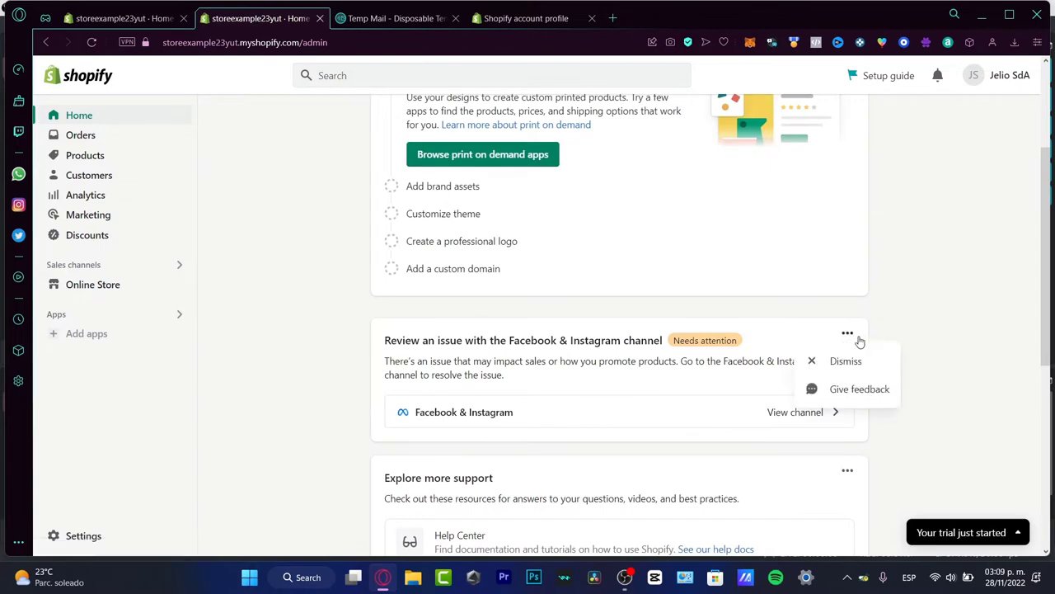
click(862, 359)
scroll(516, 147, up, 2)
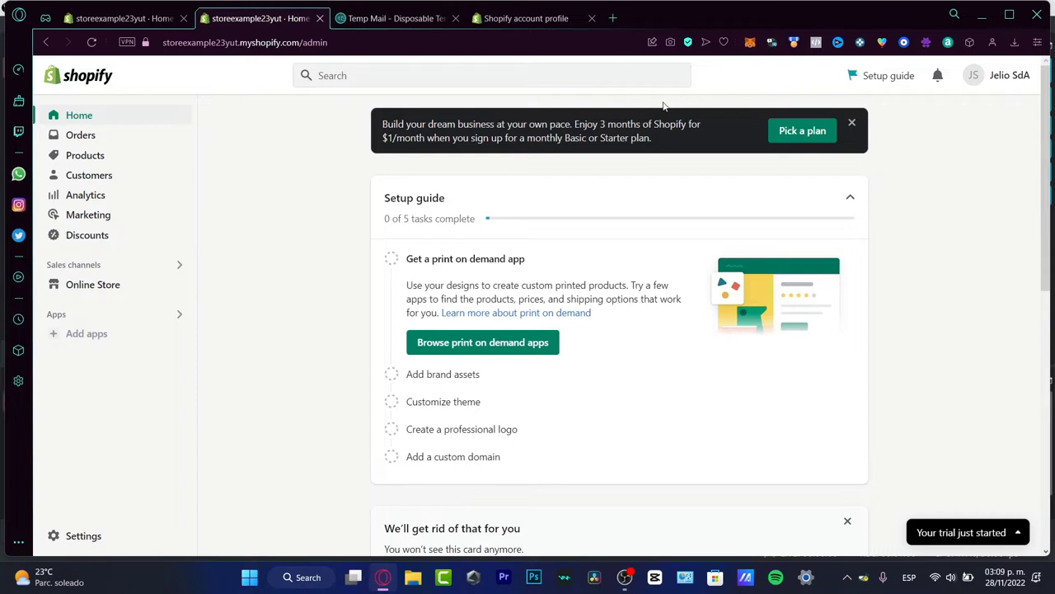
click(850, 202)
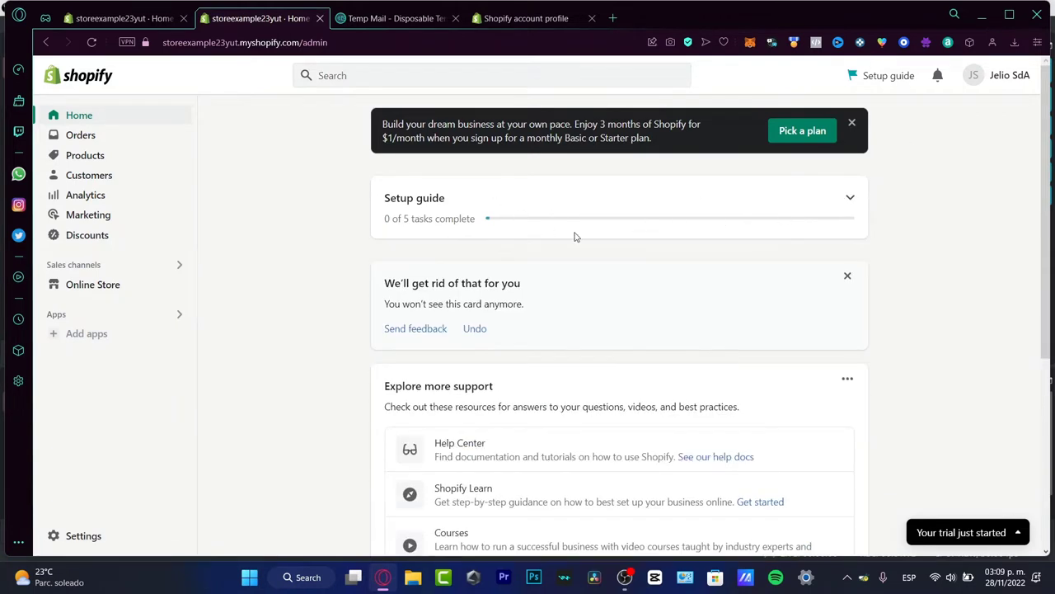
- Show all recommended apps for the store and go on to the Shopify App Store
click(91, 326)
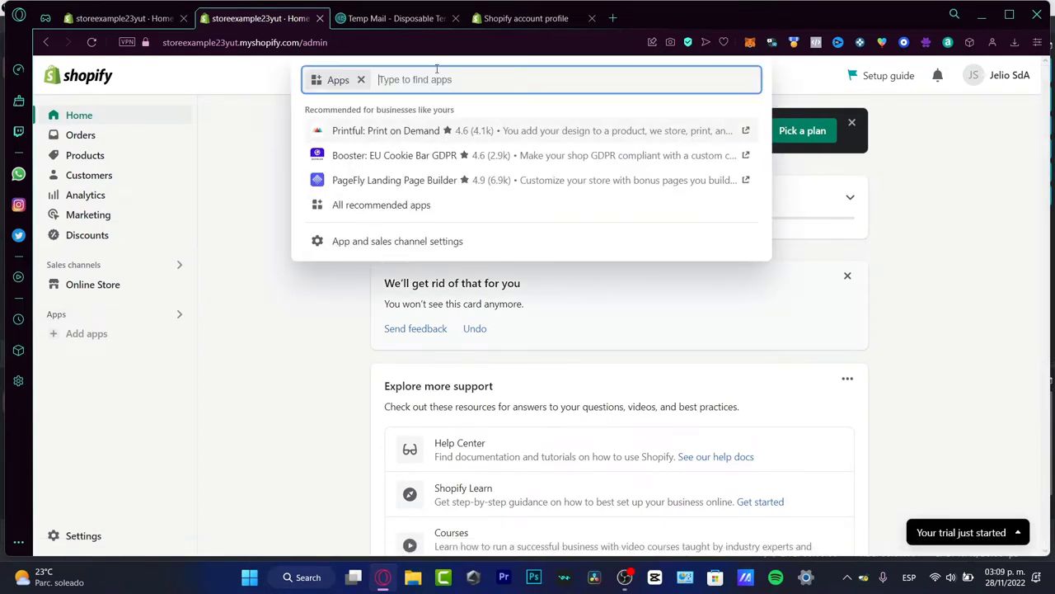
click(402, 208)
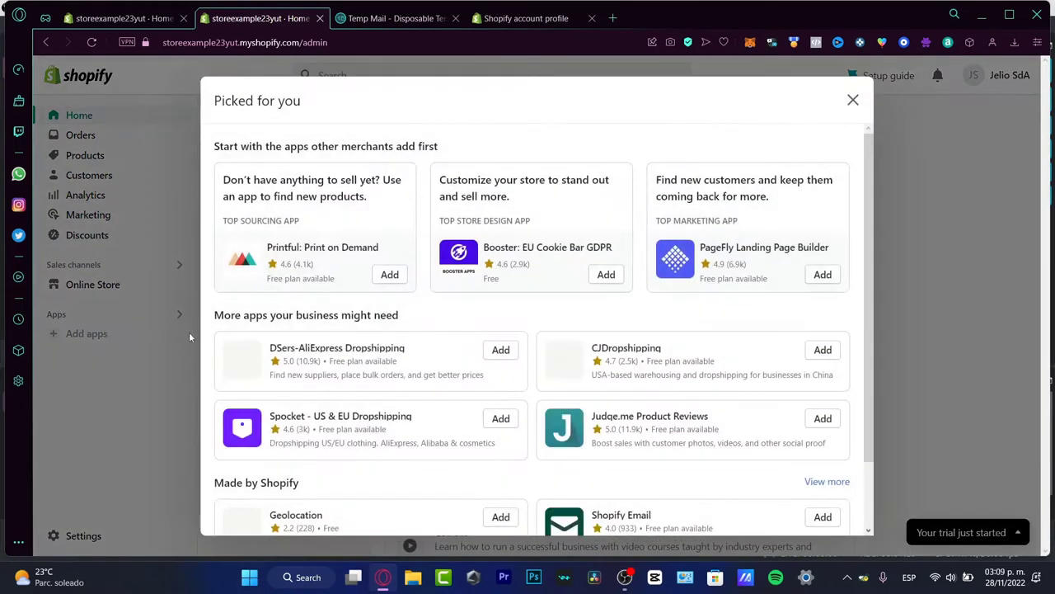
scroll(590, 496, down, 1)
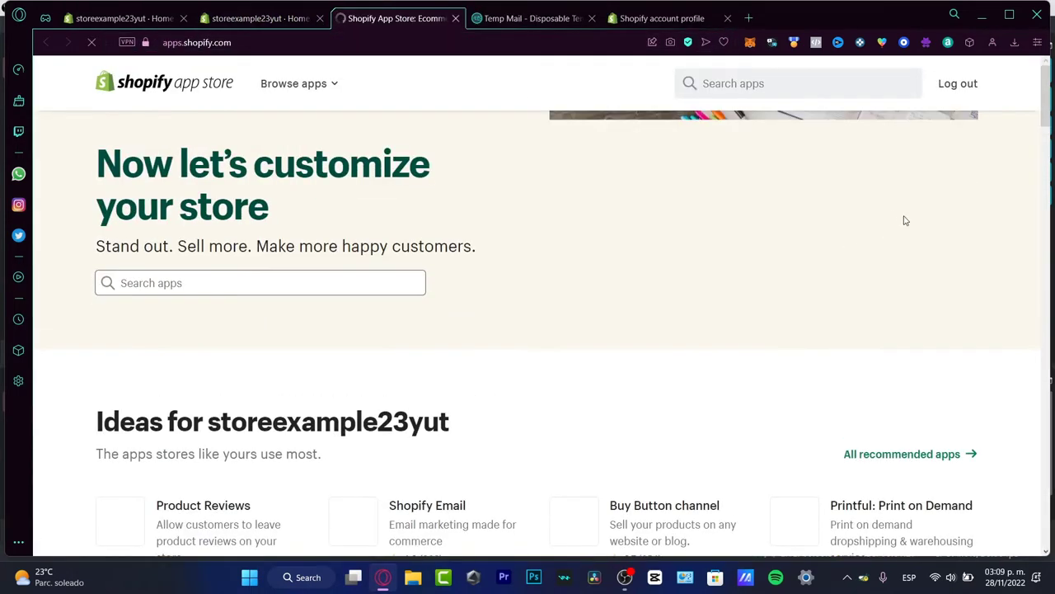
- Search the Shopify App Store for "booking"
scroll(739, 274, down, 3)
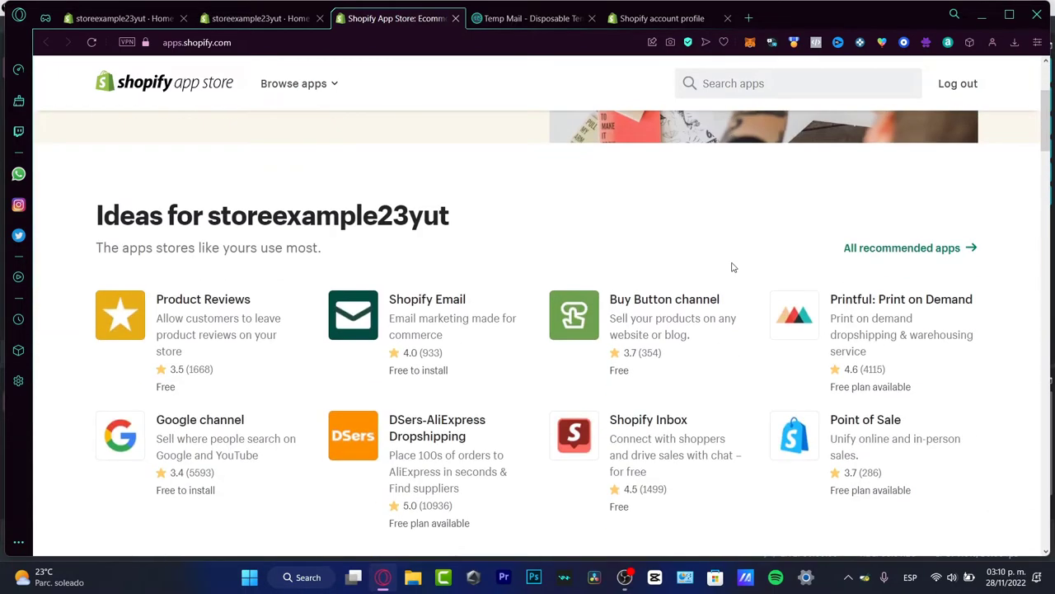
scroll(730, 265, down, 3)
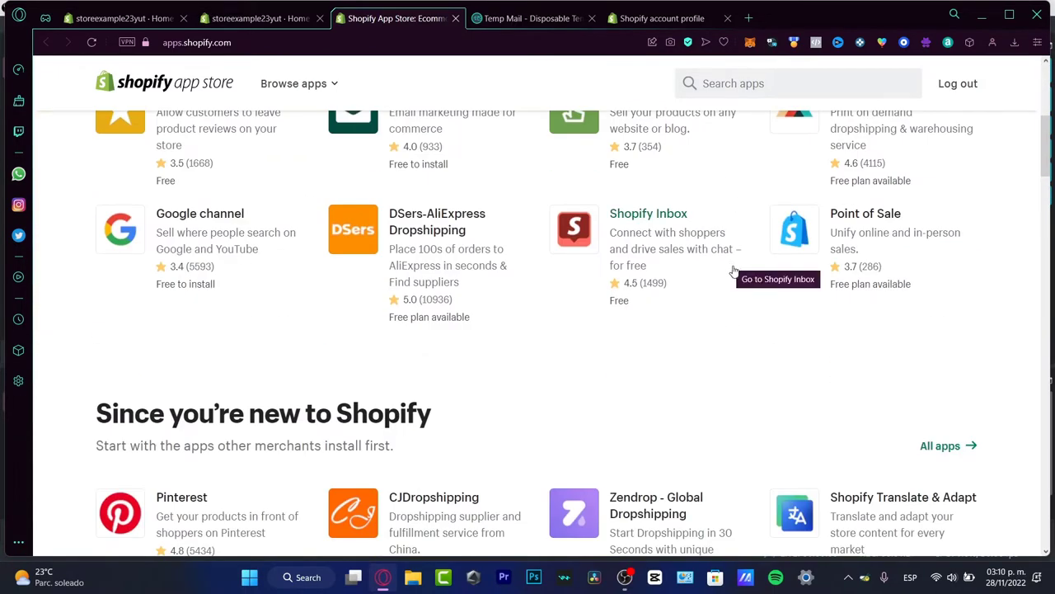
scroll(735, 271, down, 3)
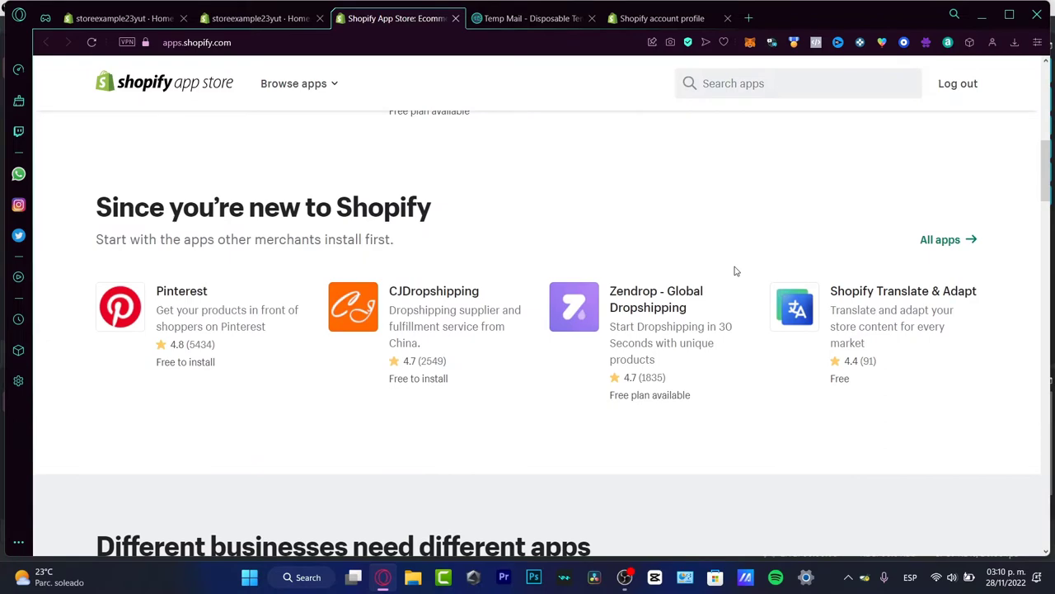
scroll(736, 271, up, 7)
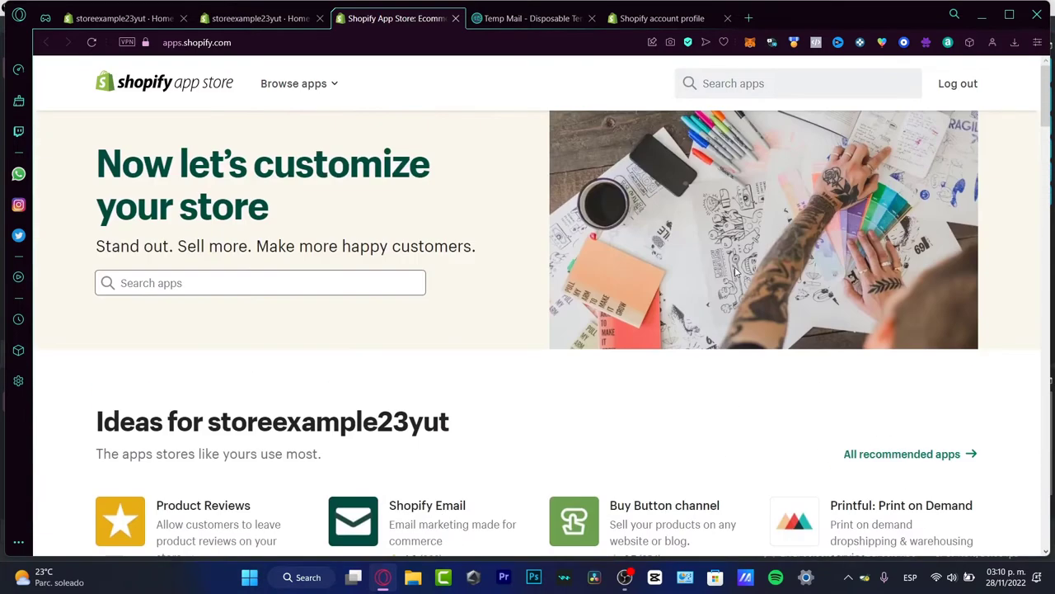
click(750, 88)
click(906, 117)
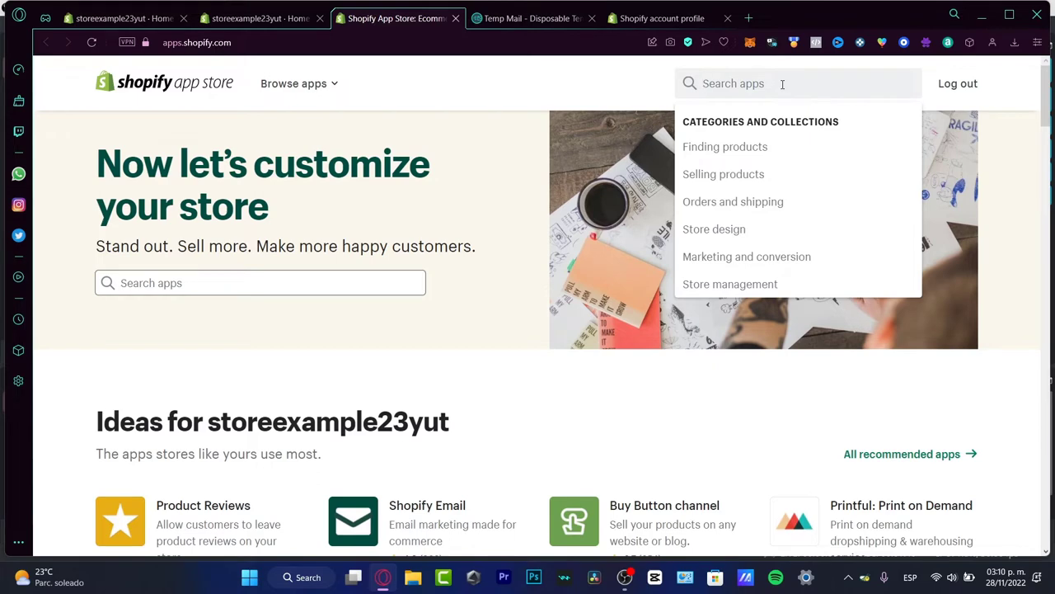
text(booking)
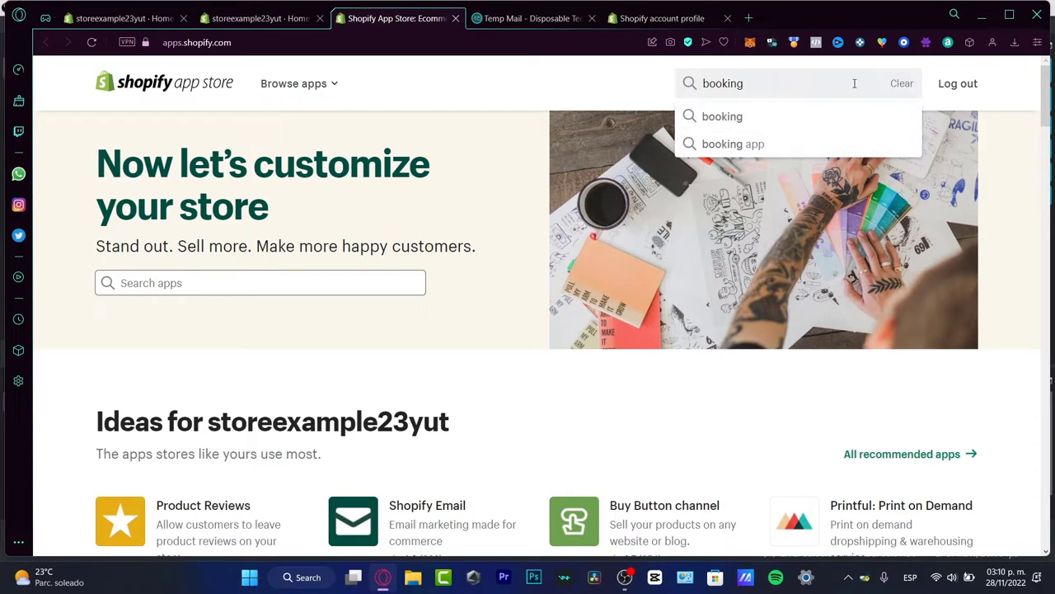
key(Return)
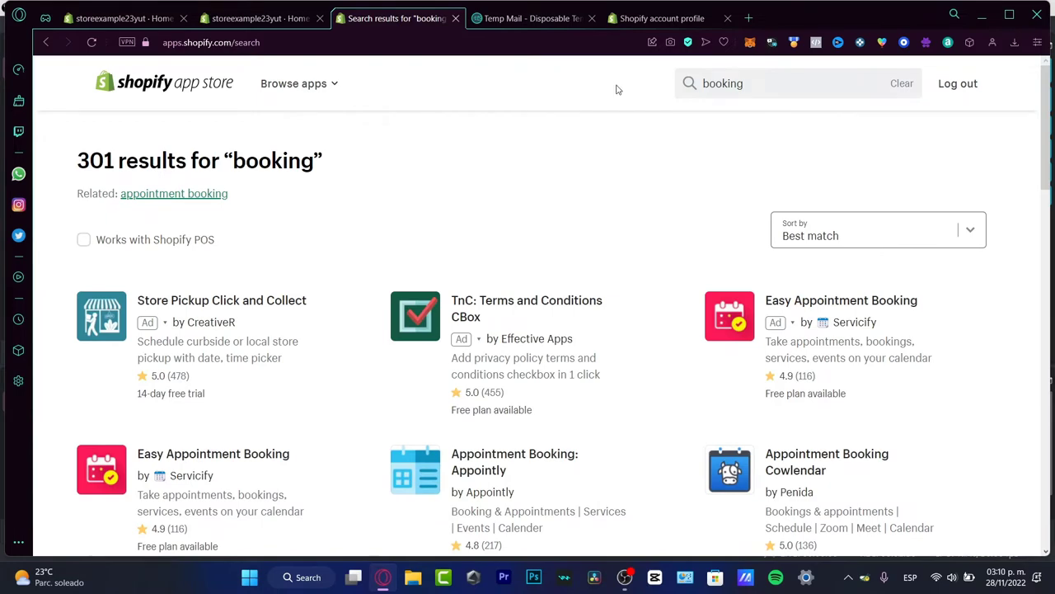
- Examine the booking apps in the search results, comparing their descriptions, ratings and free plan availability
scroll(610, 207, down, 3)
scroll(792, 228, up, 3)
scroll(857, 312, down, 3)
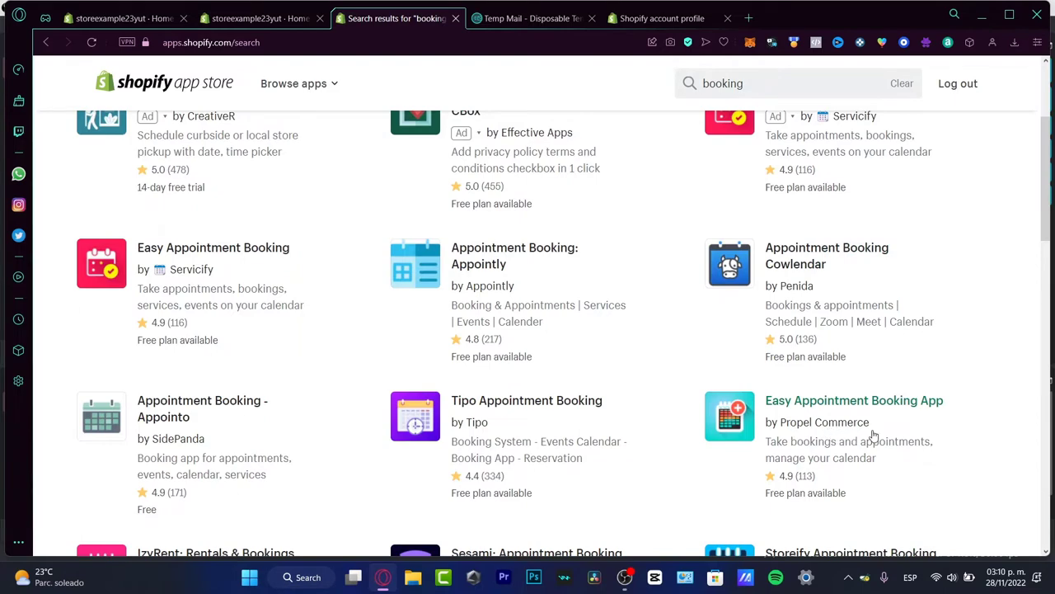
scroll(879, 444, down, 3)
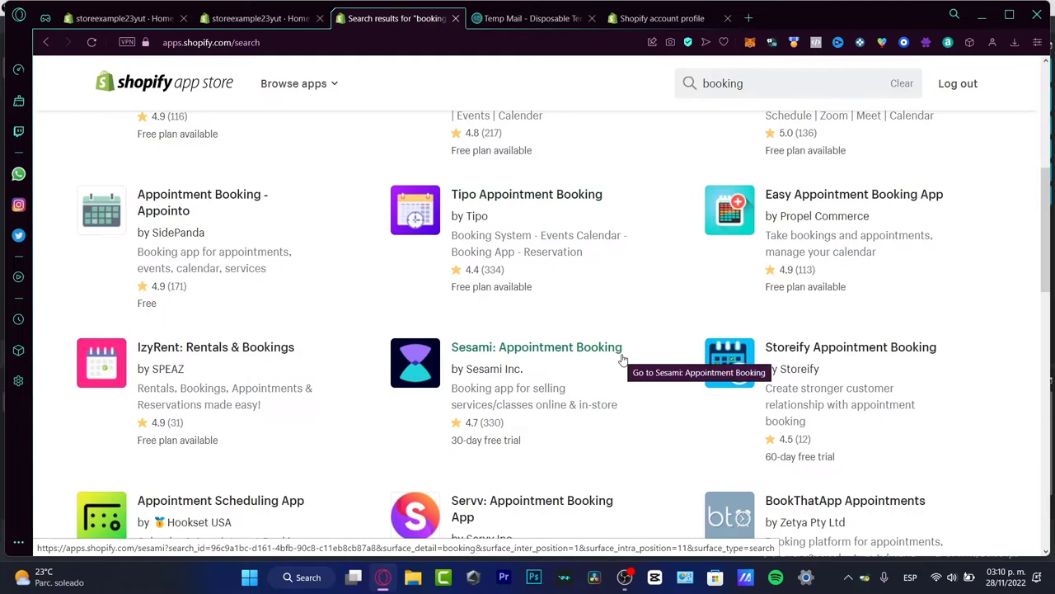
scroll(621, 357, down, 3)
scroll(612, 374, down, 3)
scroll(613, 363, down, 3)
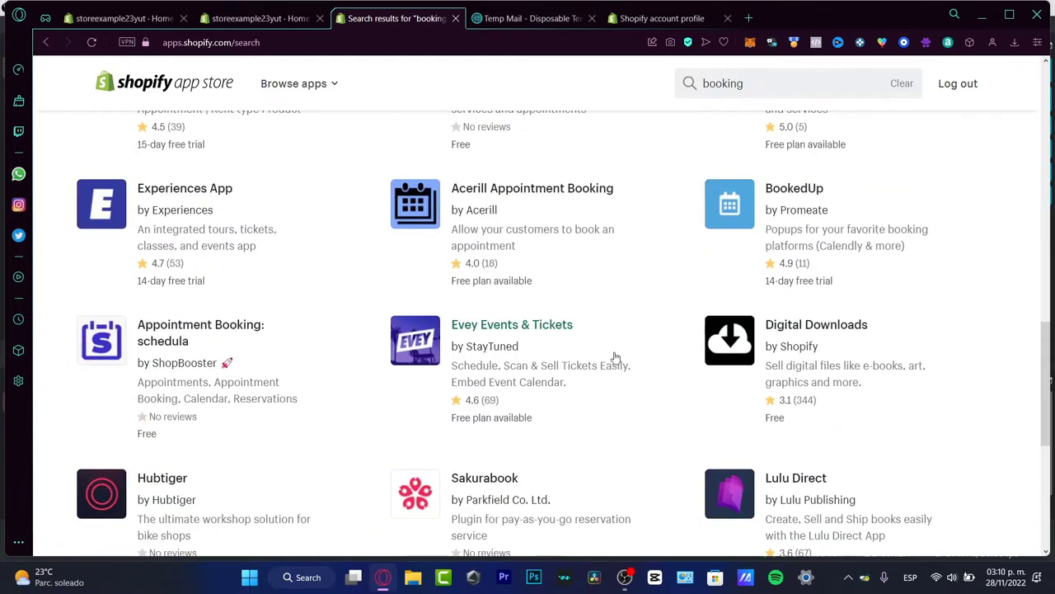
scroll(720, 453, up, 15)
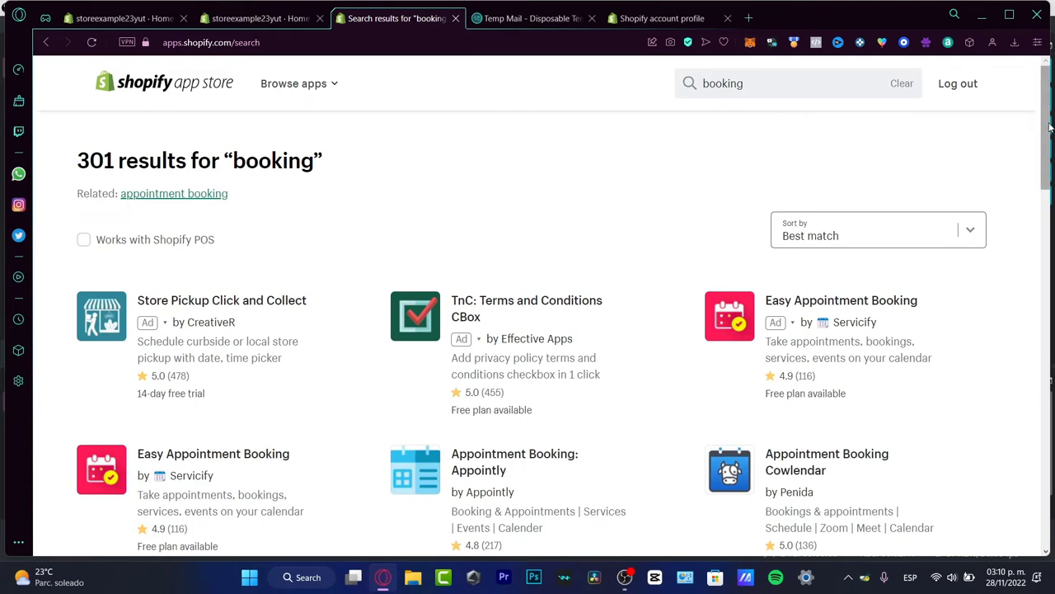
scroll(1047, 145, down, 1)
scroll(1047, 145, down, 1)
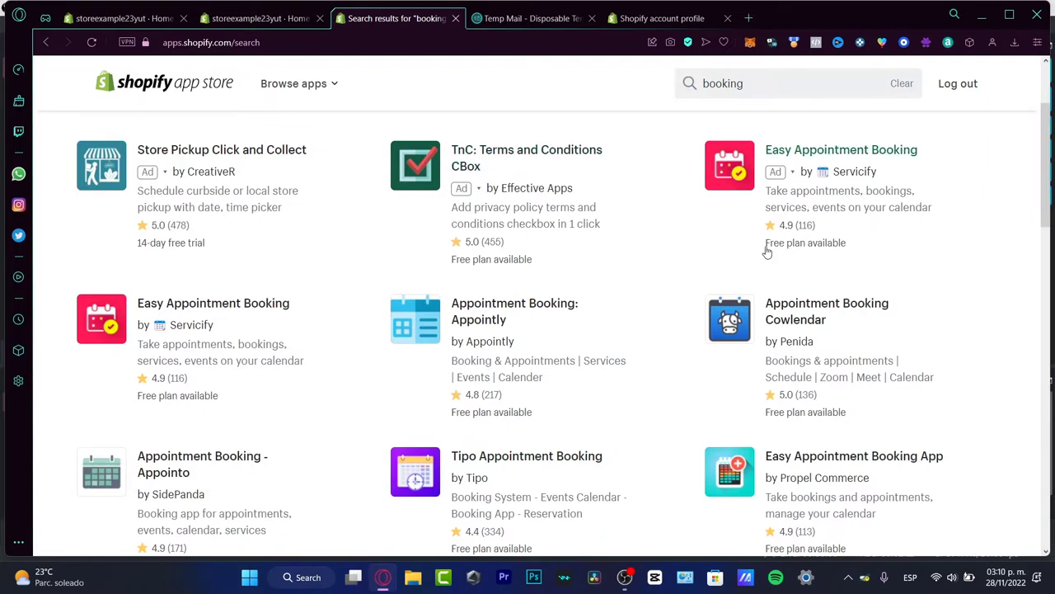
- Install the free-plan Easy Appointment Booking app by Servicify on the store and pin it in the navigation
drag(764, 246, 845, 259)
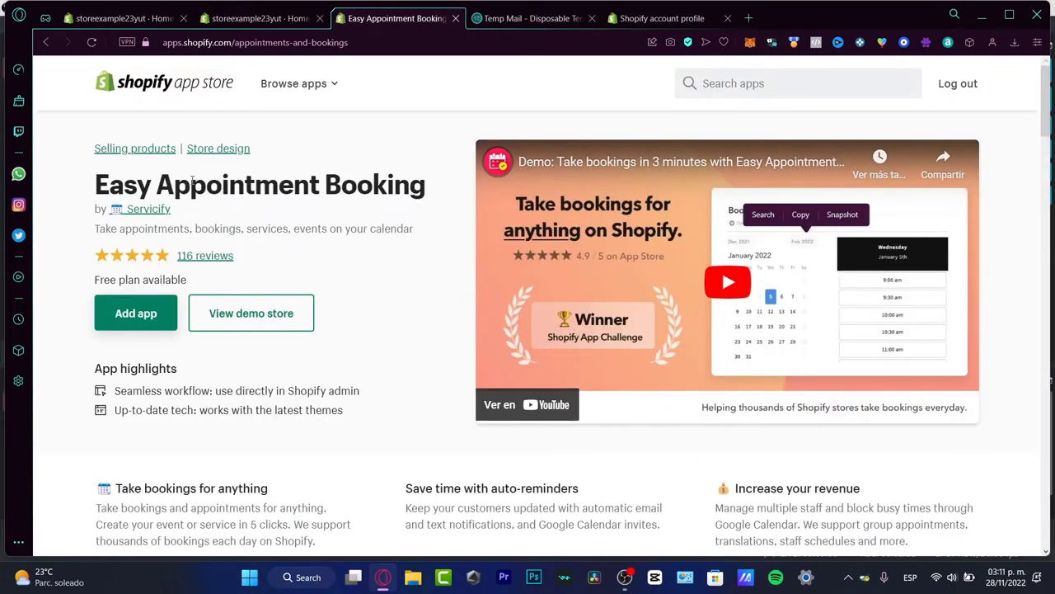
click(149, 326)
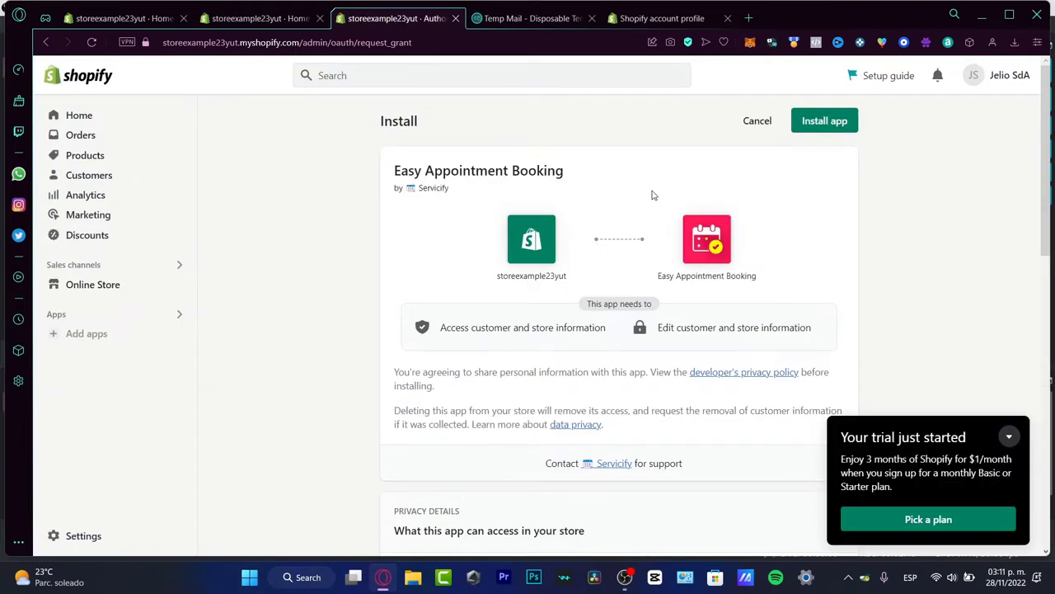
click(1009, 436)
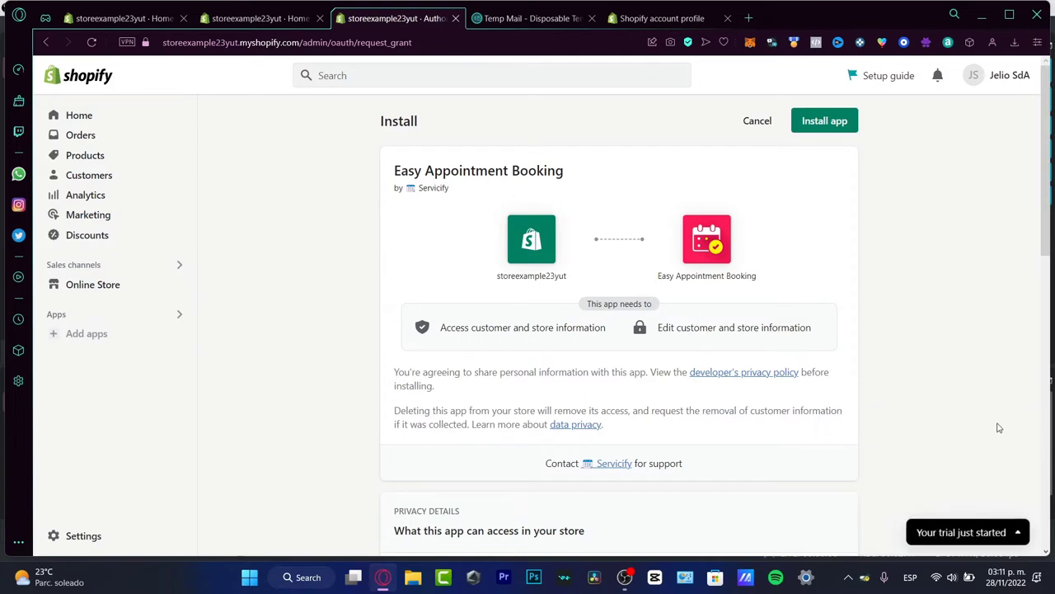
click(838, 129)
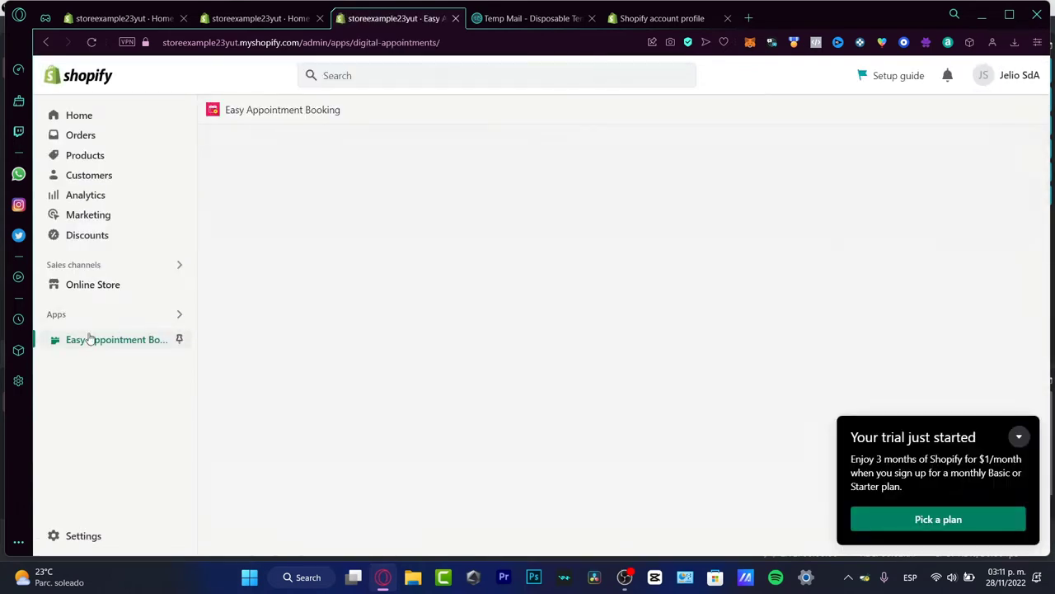
click(179, 340)
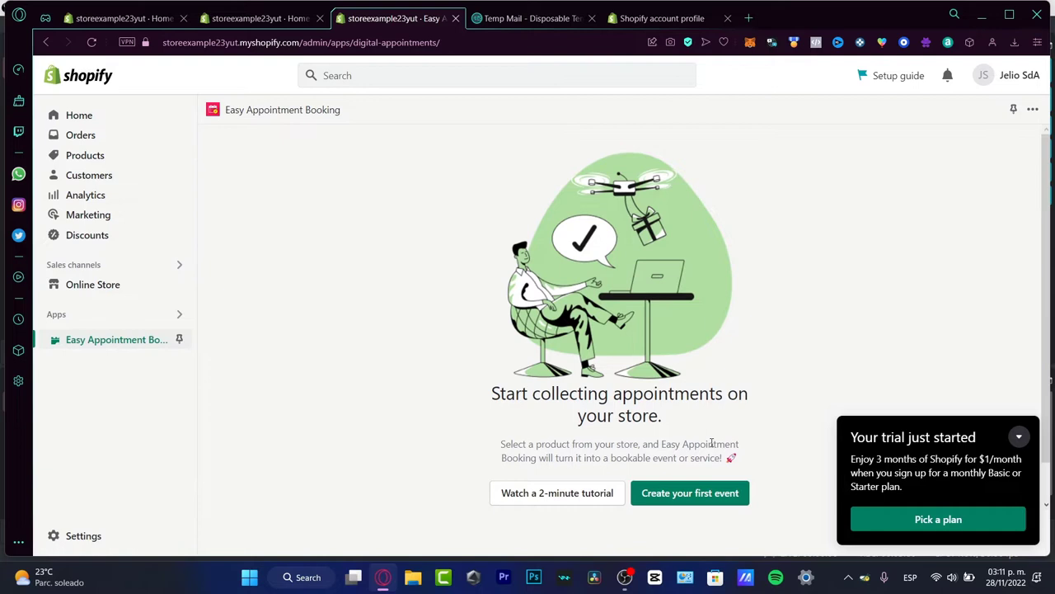
click(1019, 436)
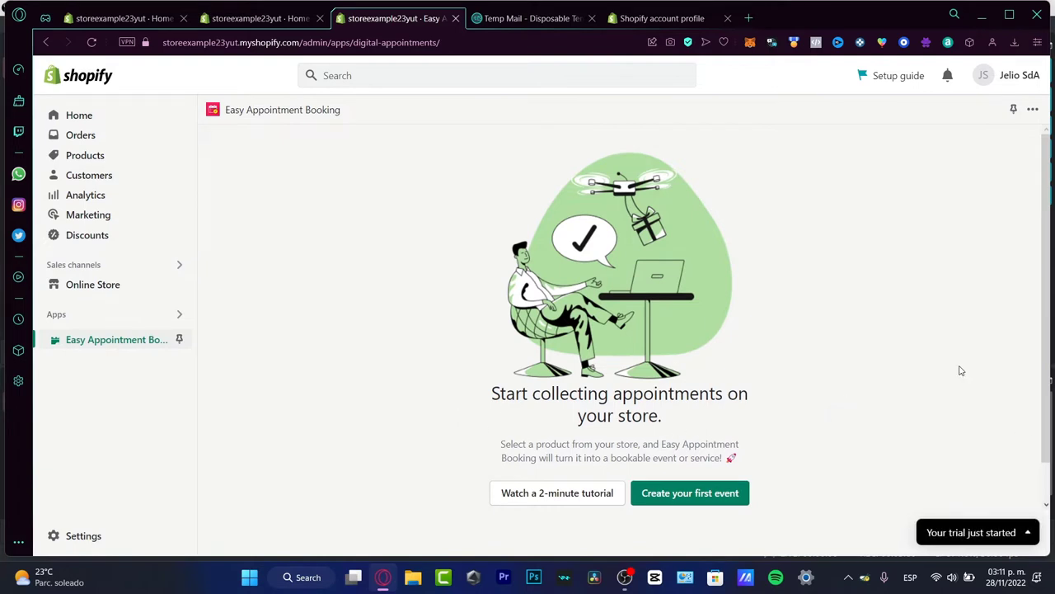
- Start creating the first event in Easy Appointment Booking and add a new product to use for it
scroll(962, 372, down, 1)
click(662, 455)
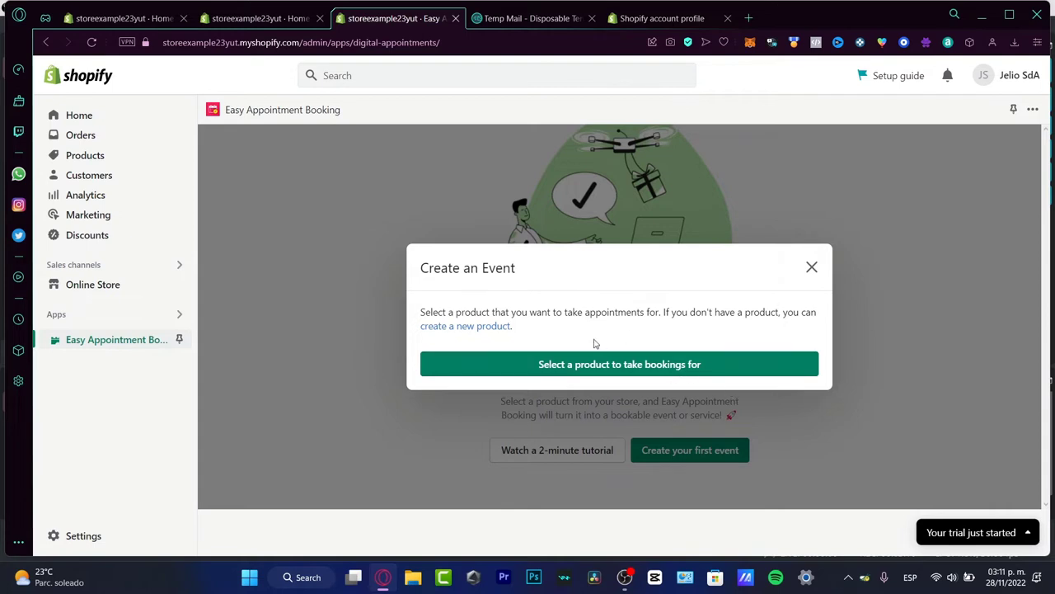
click(495, 328)
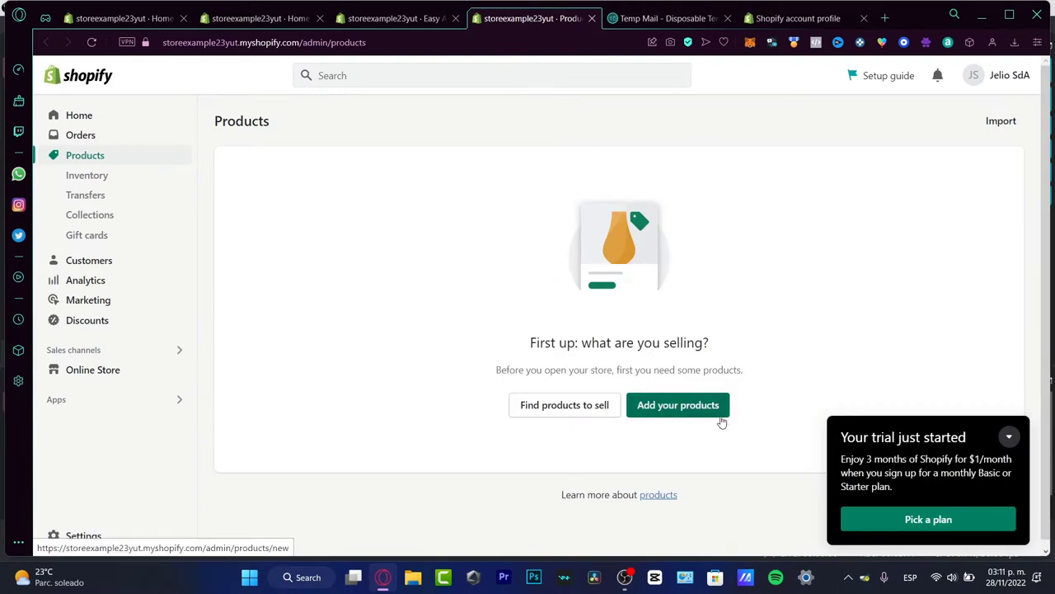
click(1010, 438)
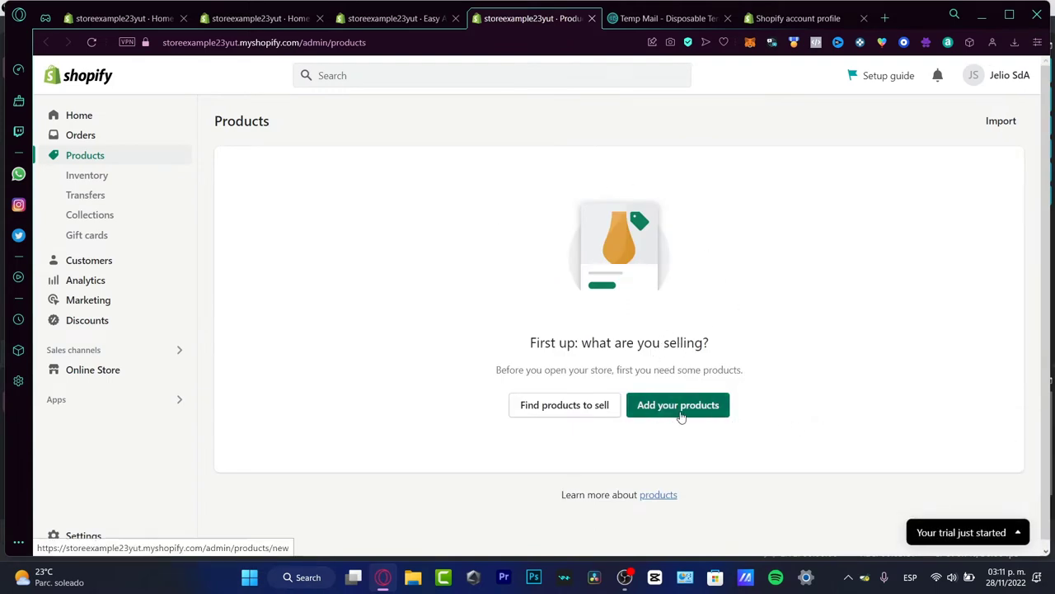
click(703, 407)
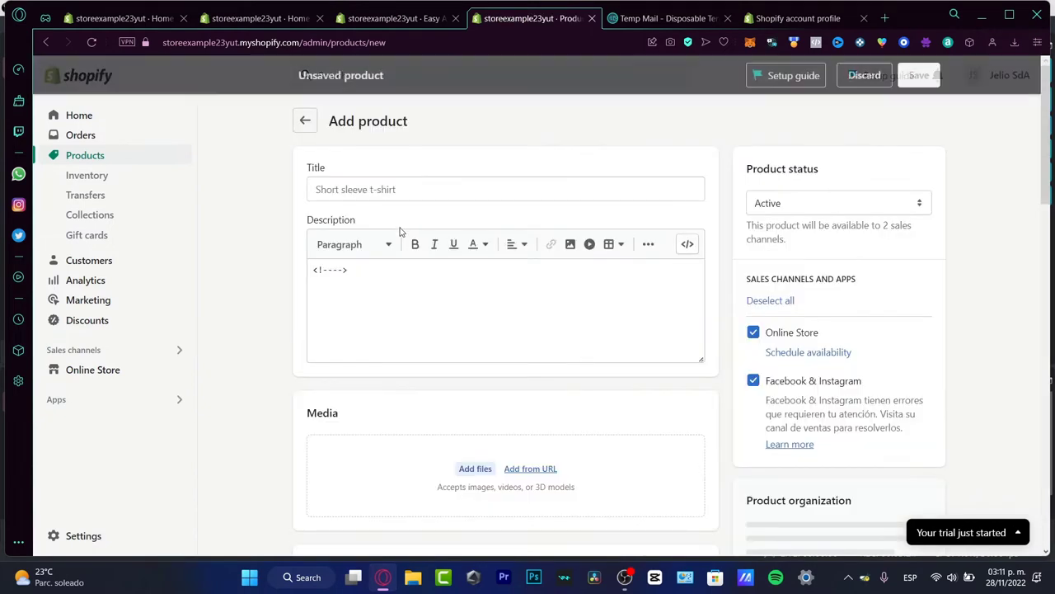
- Title the new product "EXAMPLE FILE 1" and enter "EXAMPLE 1" as its description
click(401, 198)
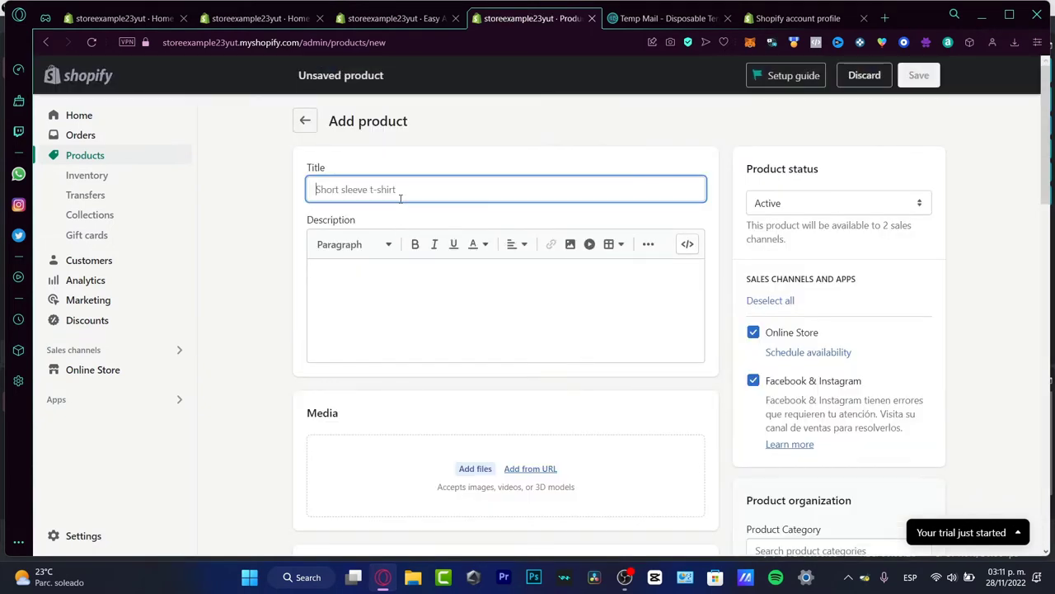
text(EXAMPLE)
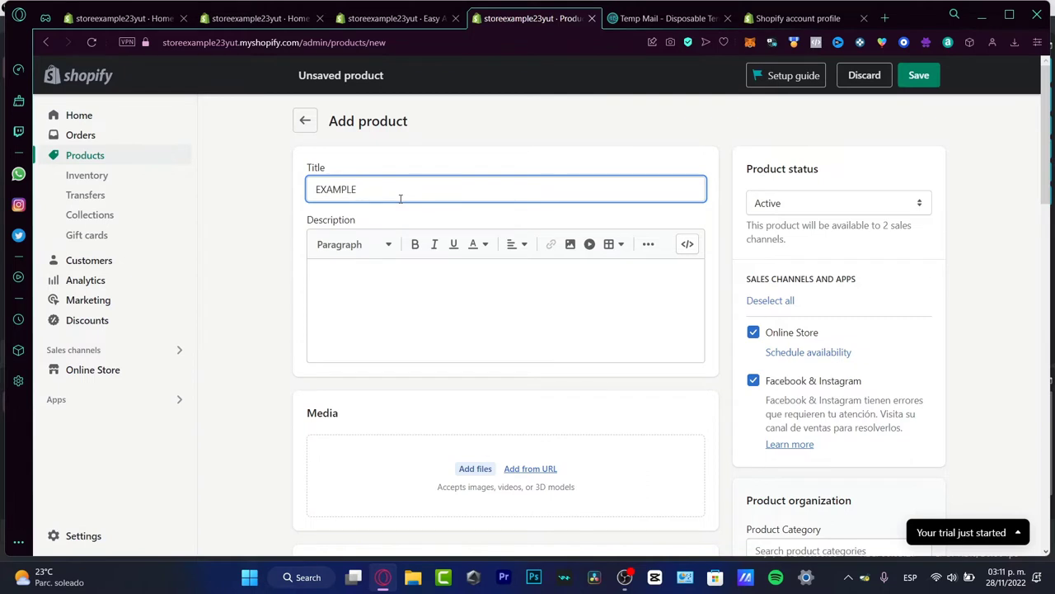
text( FILE 1)
click(475, 275)
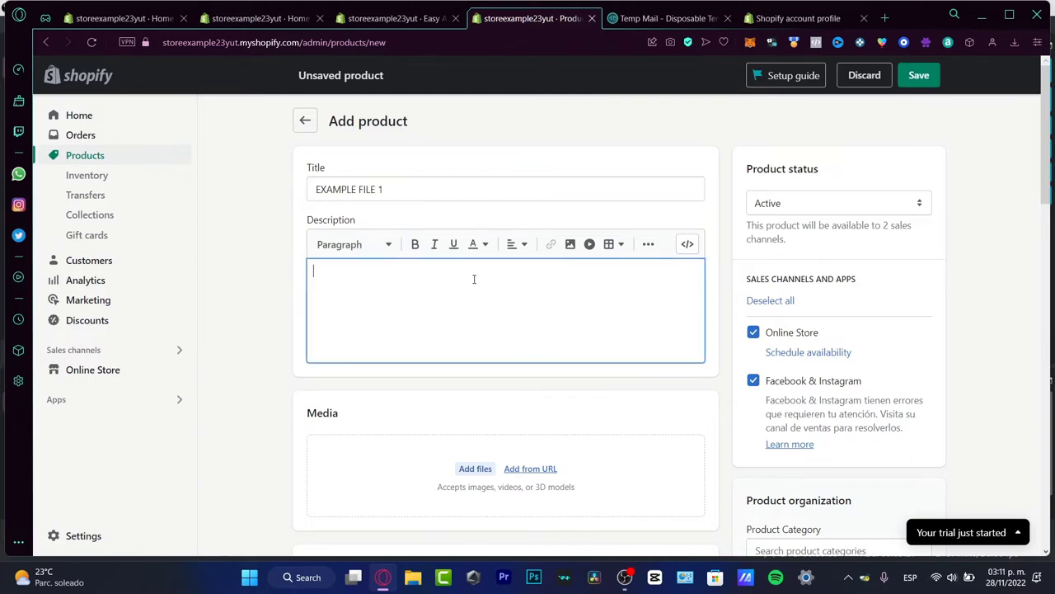
text(EXAMPLE 1)
- Set the product's price, compare-at price and cost per item to MX$ 1 each, and save the product
scroll(757, 339, down, 5)
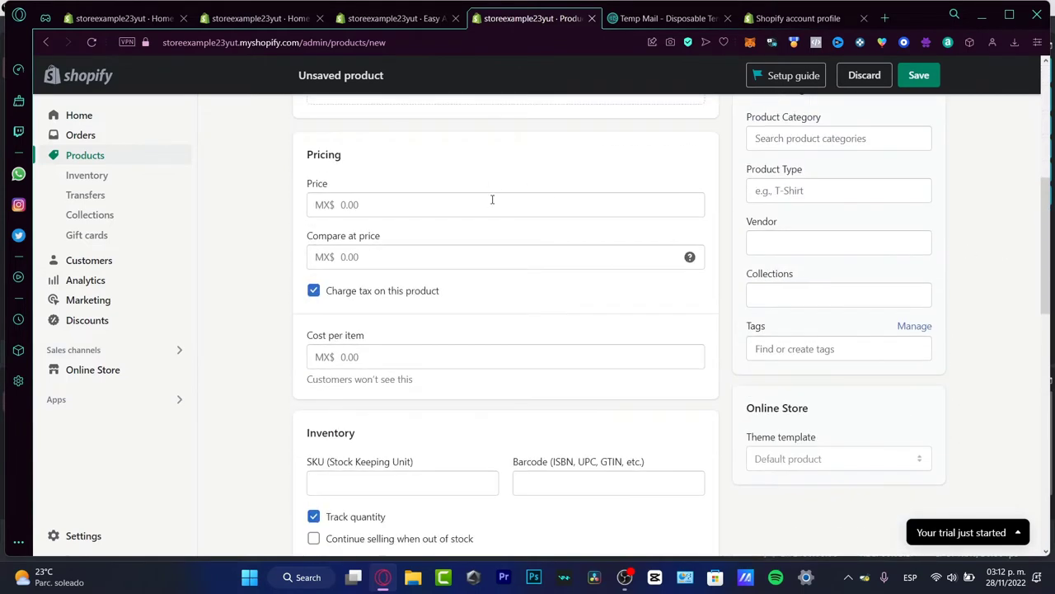
click(492, 202)
text(1)
click(448, 264)
text(1)
click(472, 359)
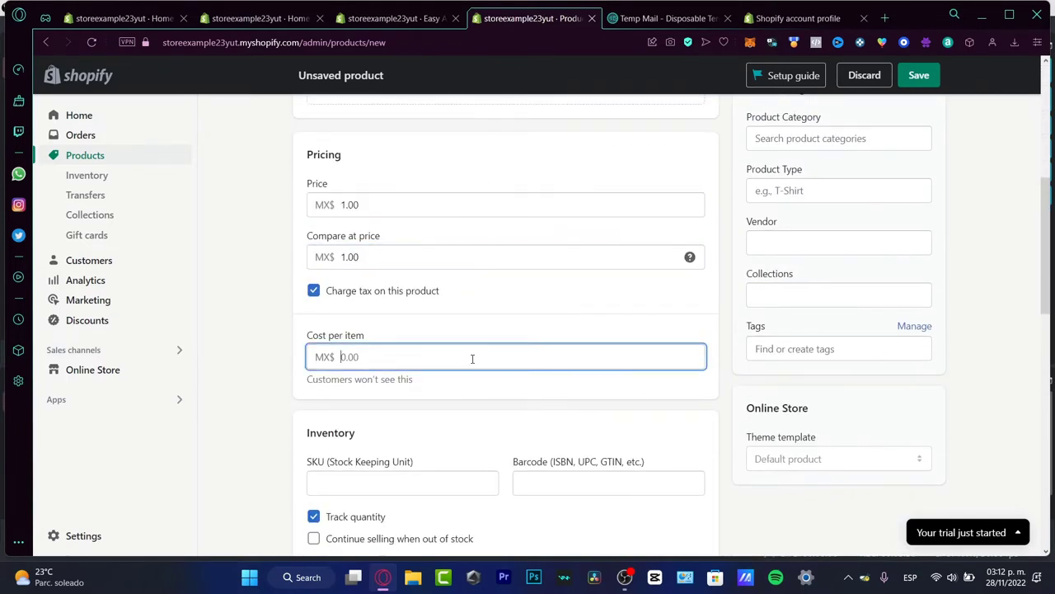
text(1)
click(918, 76)
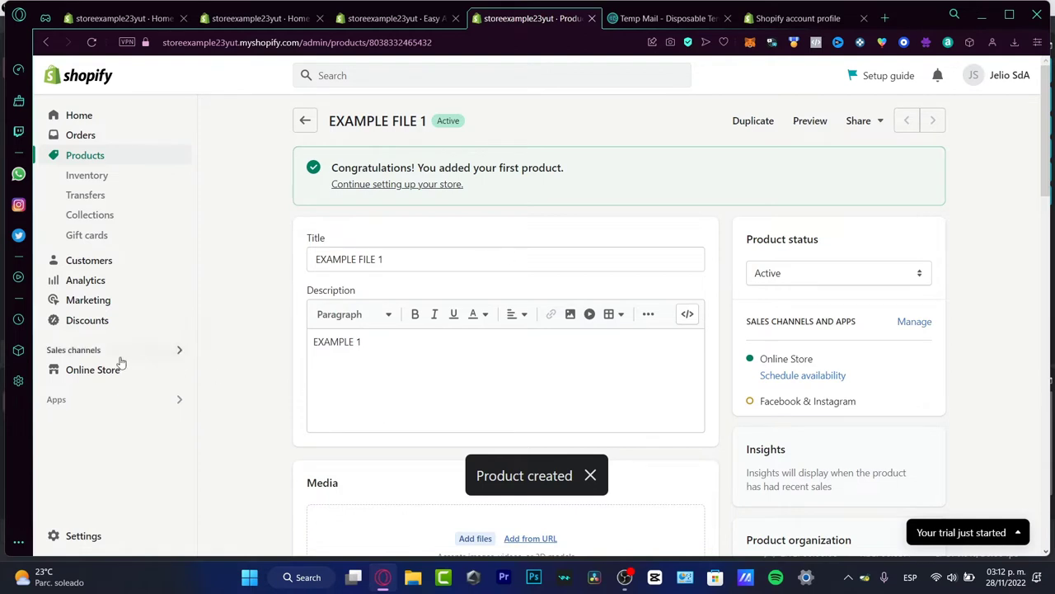
- Return to Easy Appointment Booking and create the first event for the product EXAMPLE FILE 1
click(79, 402)
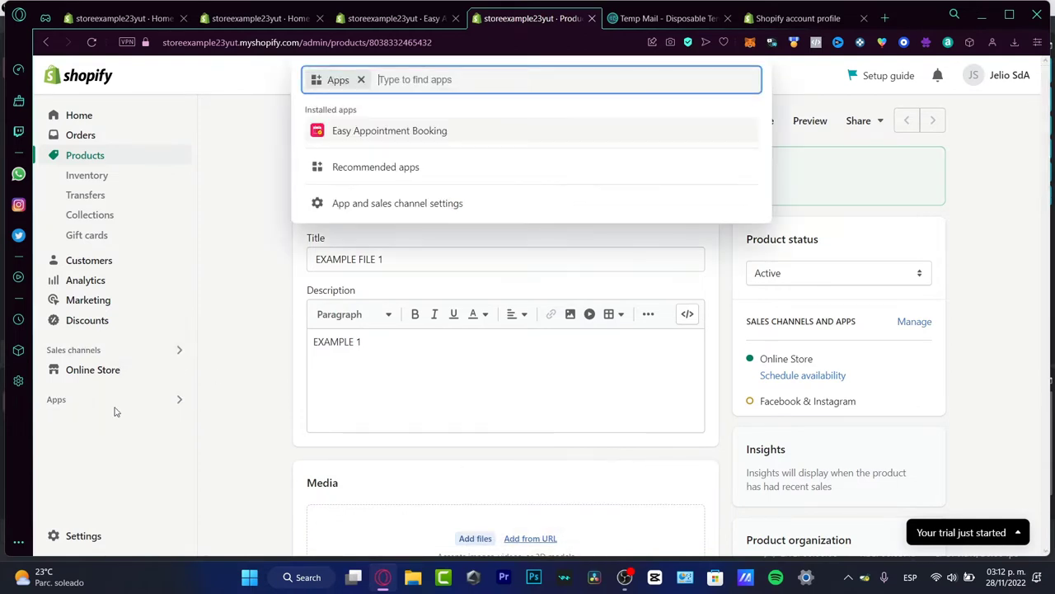
click(417, 132)
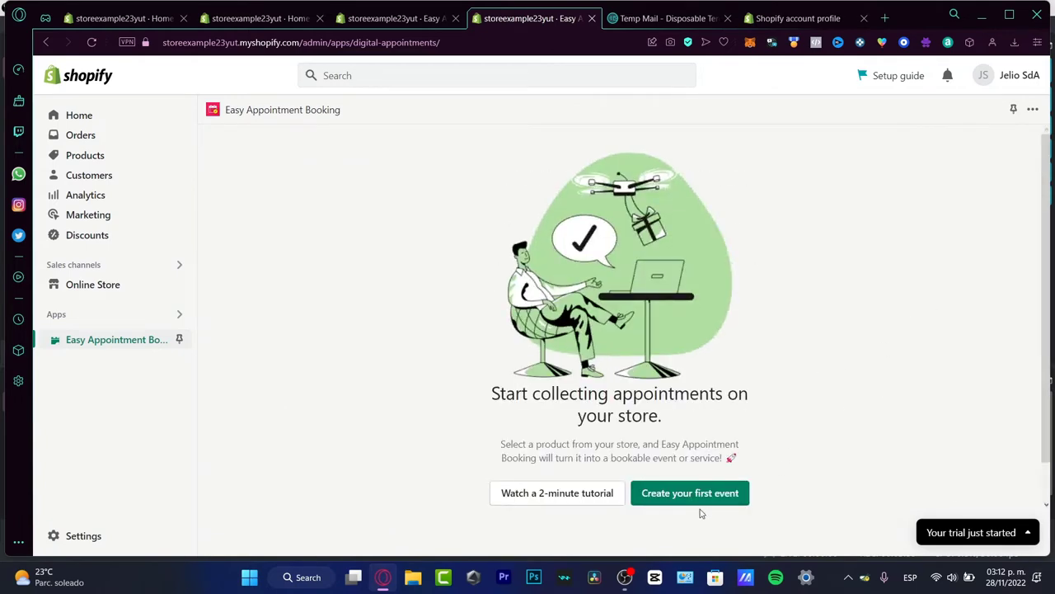
click(699, 499)
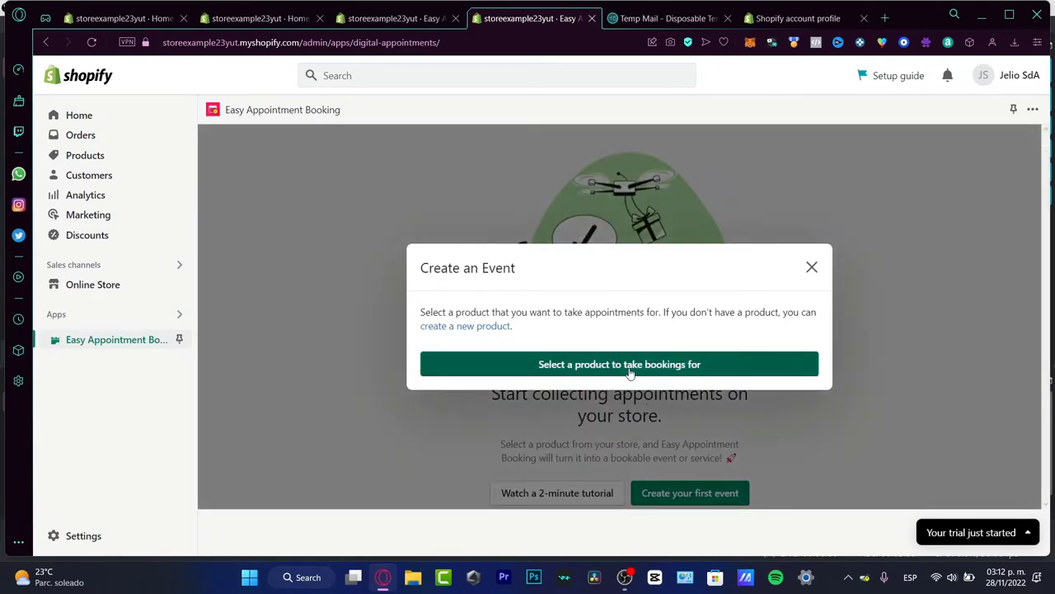
click(632, 365)
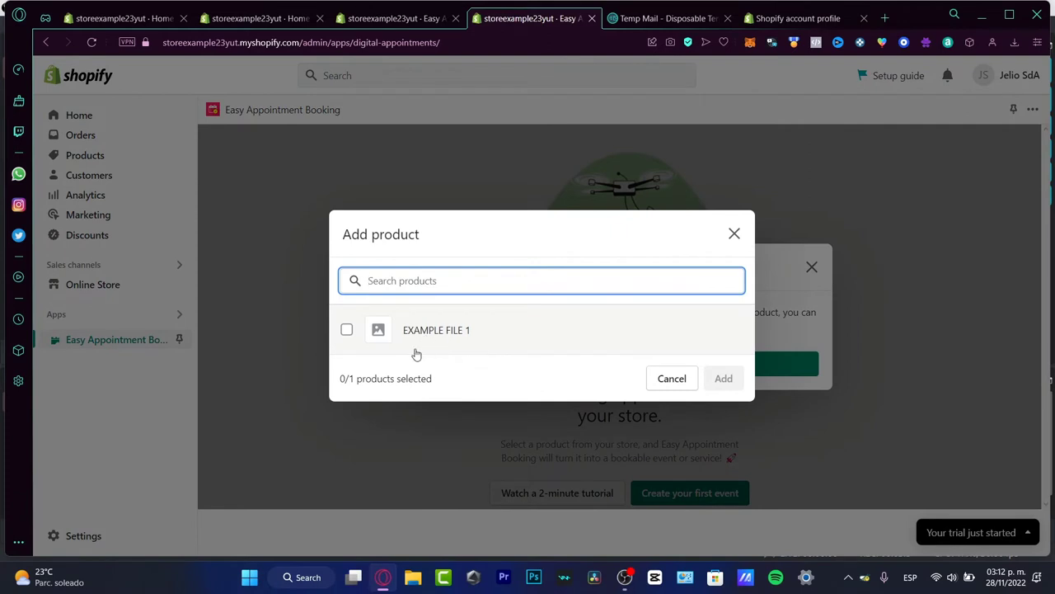
click(346, 330)
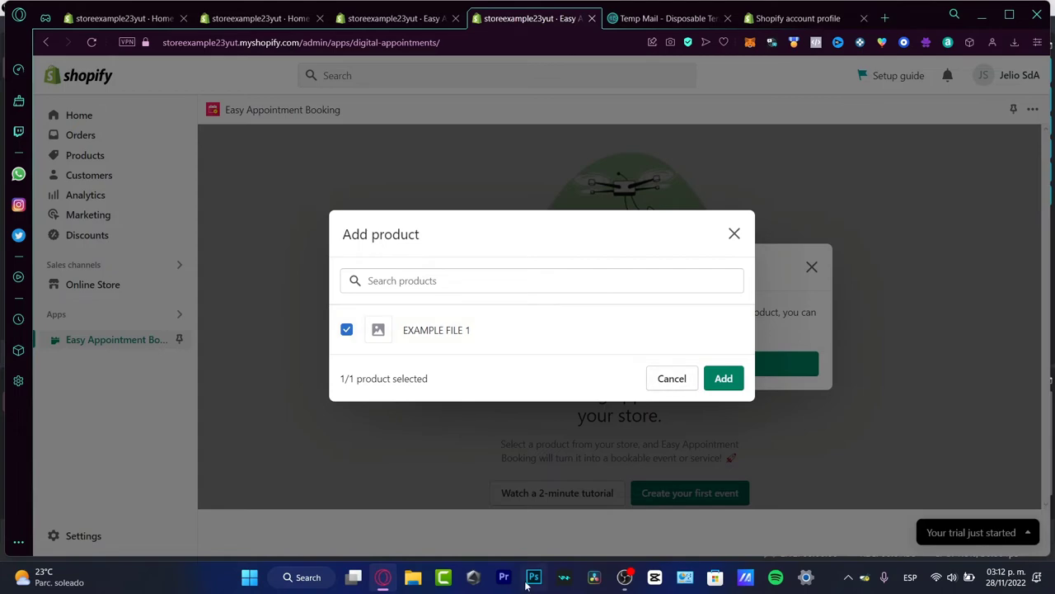
click(723, 378)
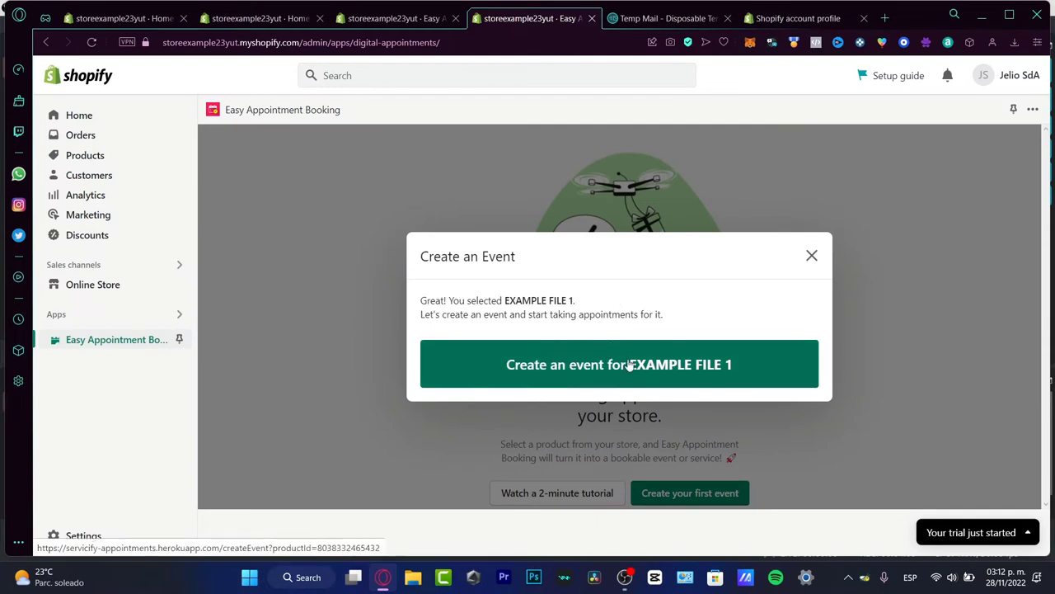
click(671, 355)
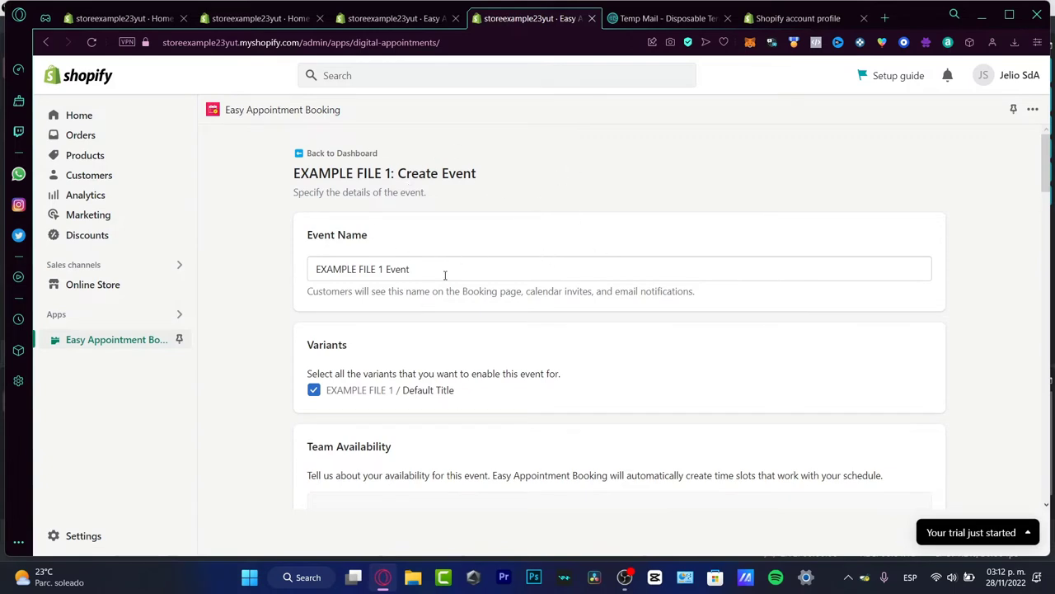
- Replace the default event name with "Booking for EXAMPLE CLIENT"
drag(445, 275, 302, 281)
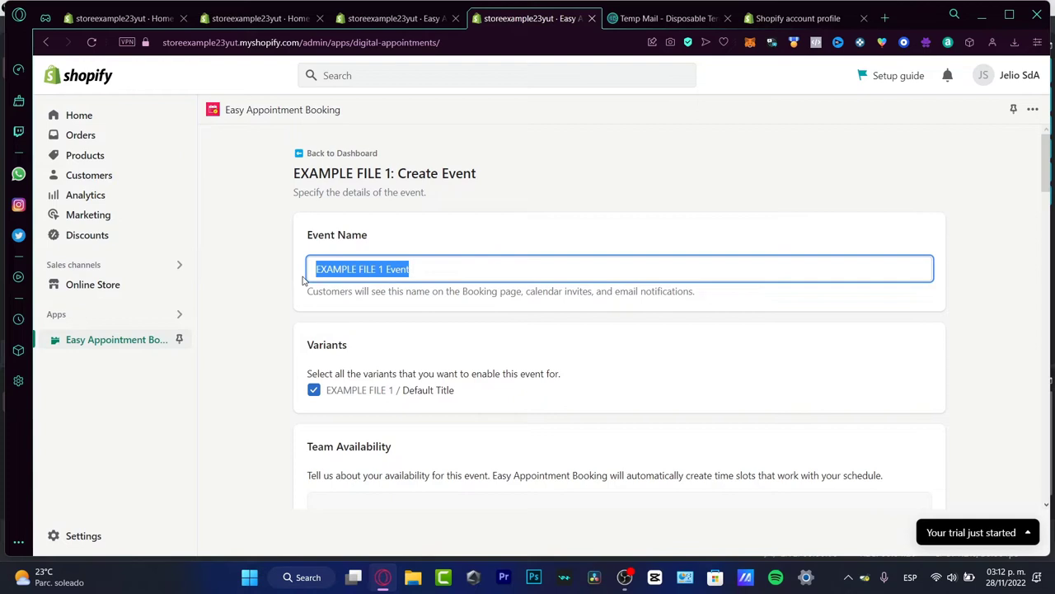
key(BackSpace)
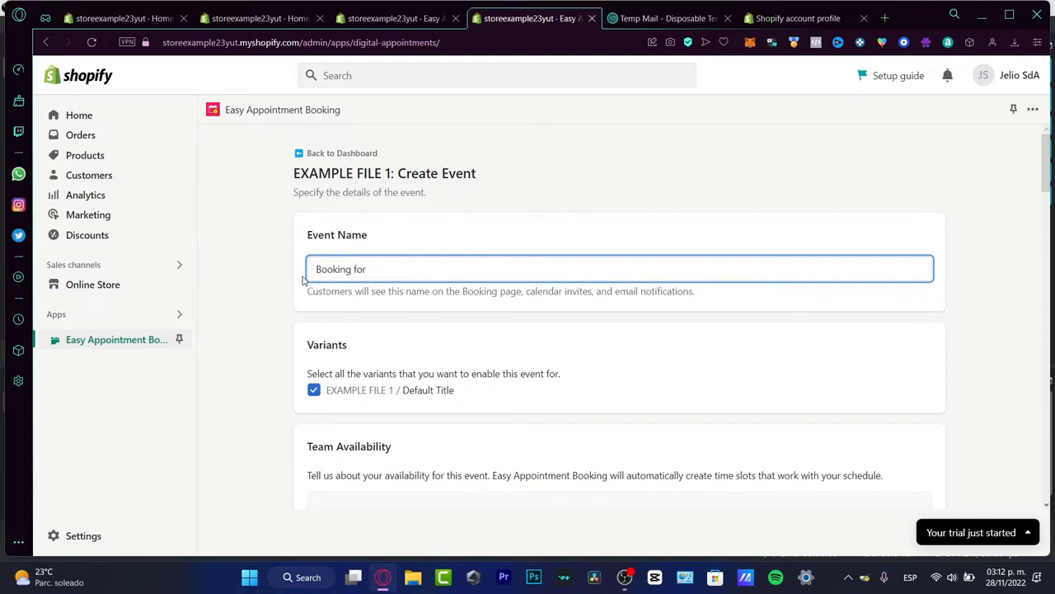
text(Booking for EXAMPLE CLINET)
text(T)
- Start a new team availability for the event and enter the first and last name of the person managing it
scroll(525, 355, down, 3)
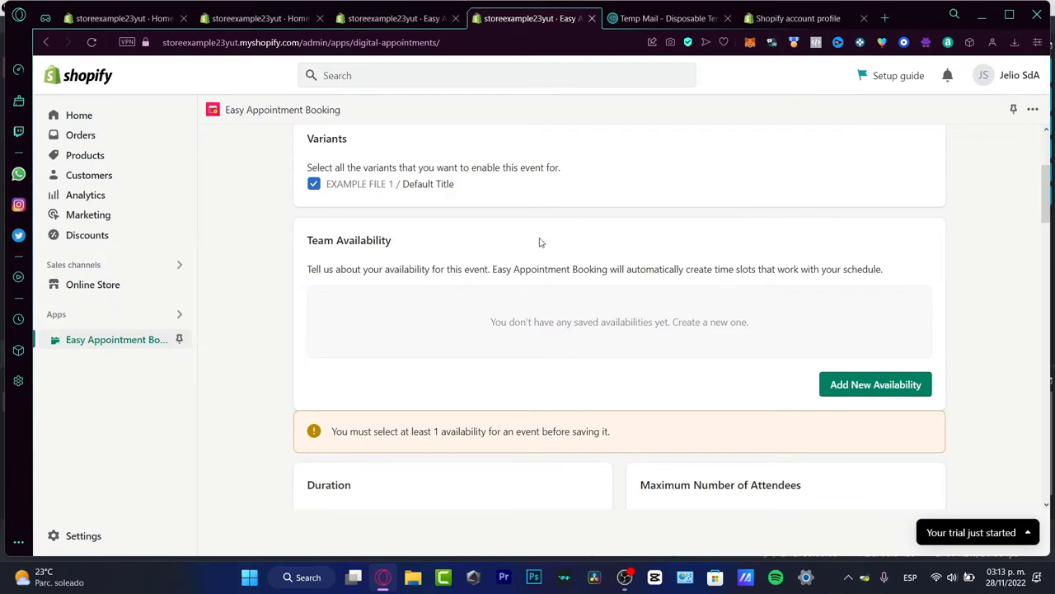
drag(334, 236, 403, 234)
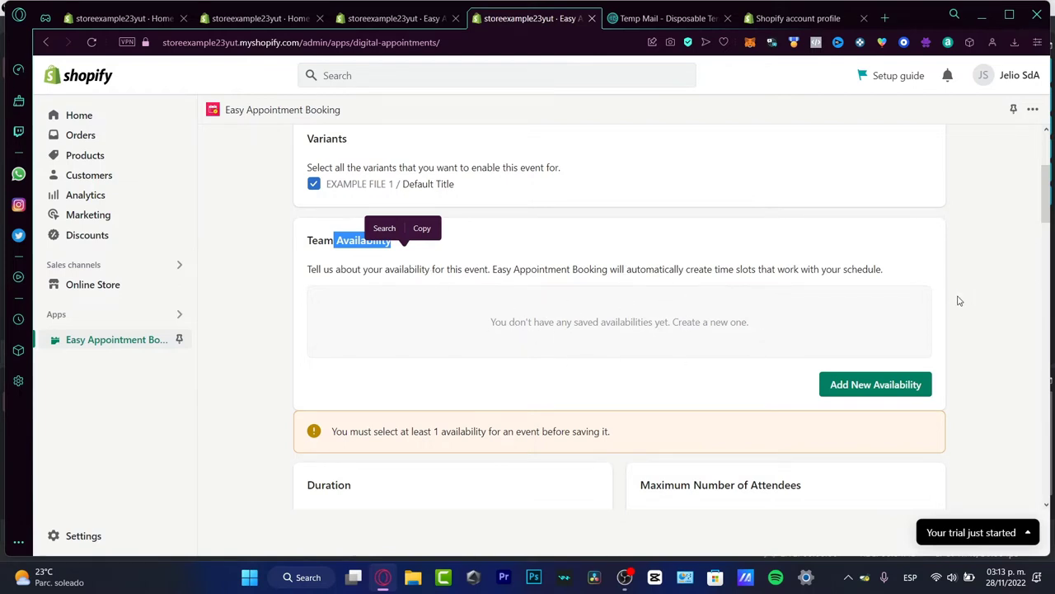
click(456, 400)
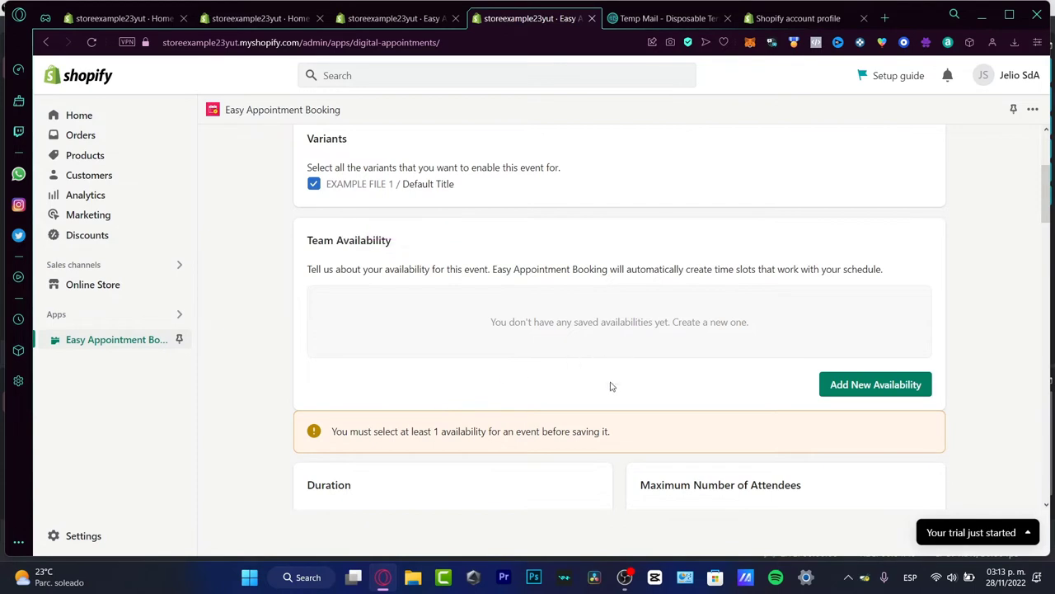
scroll(611, 386, down, 3)
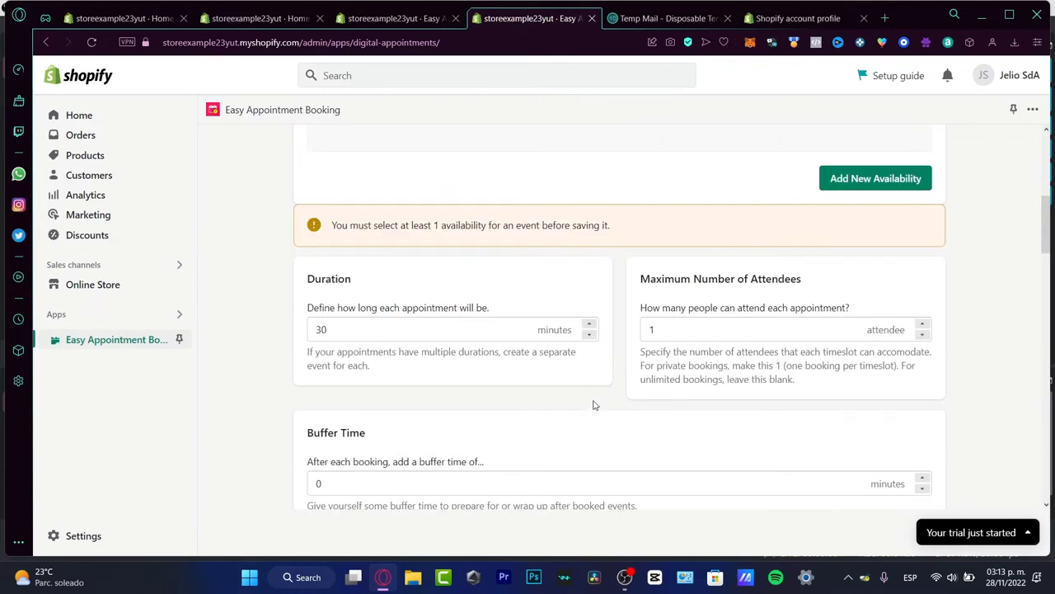
scroll(577, 334, up, 3)
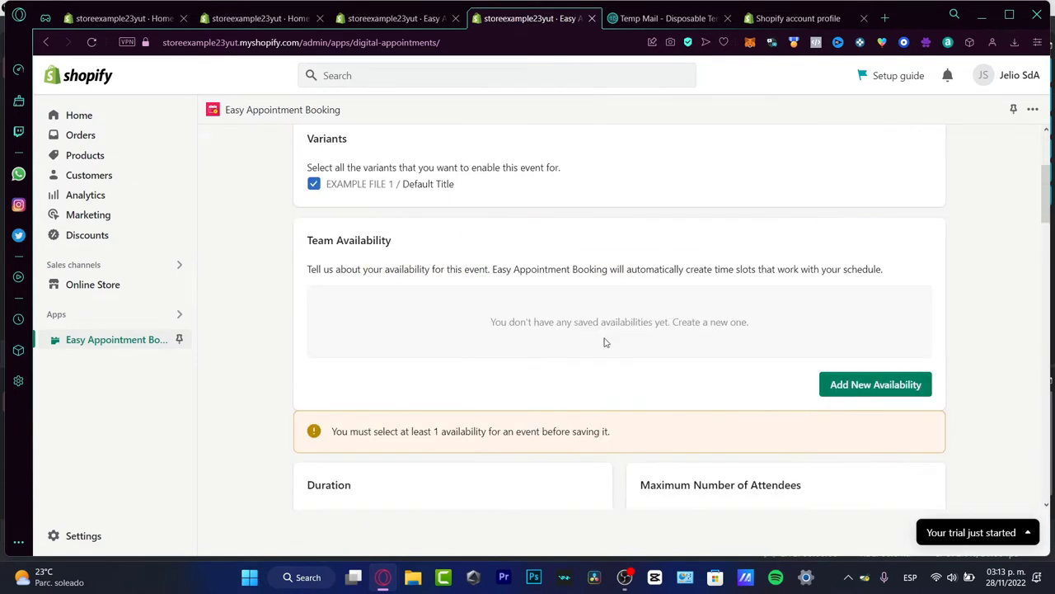
click(879, 383)
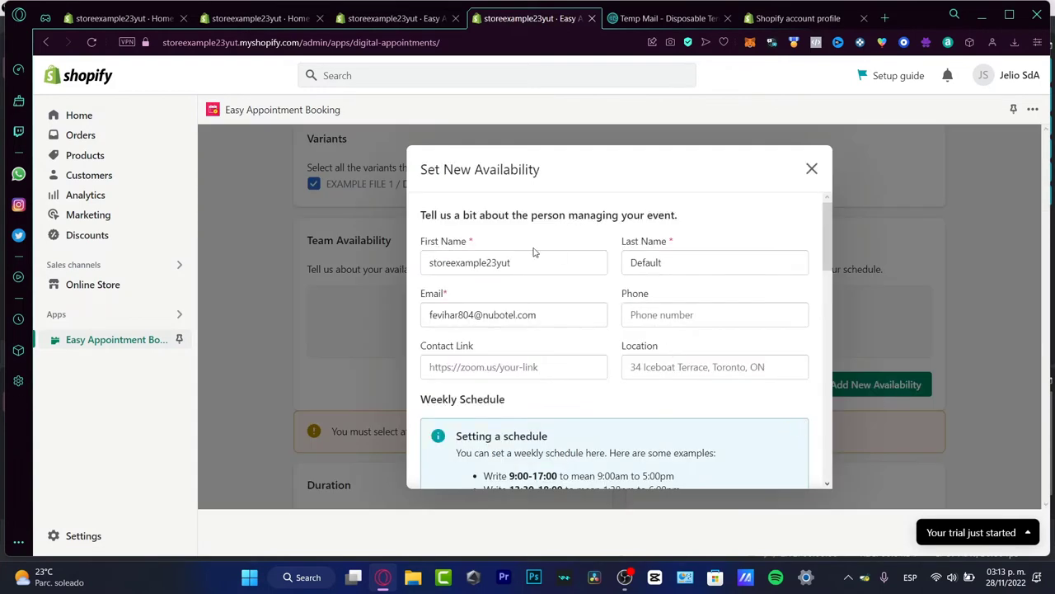
double_click(507, 259)
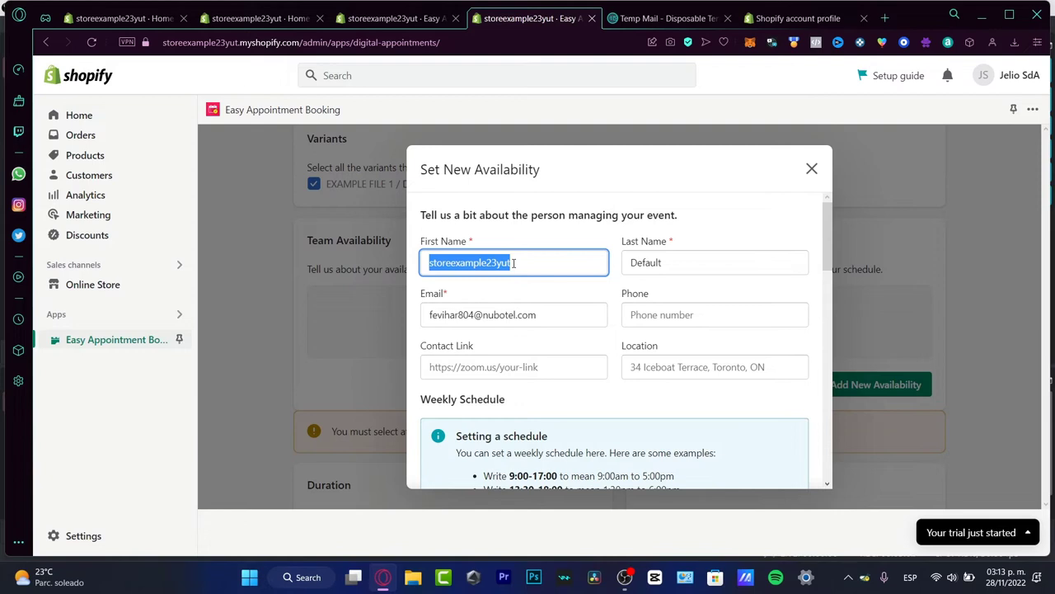
text(Tom)
key(Tab)
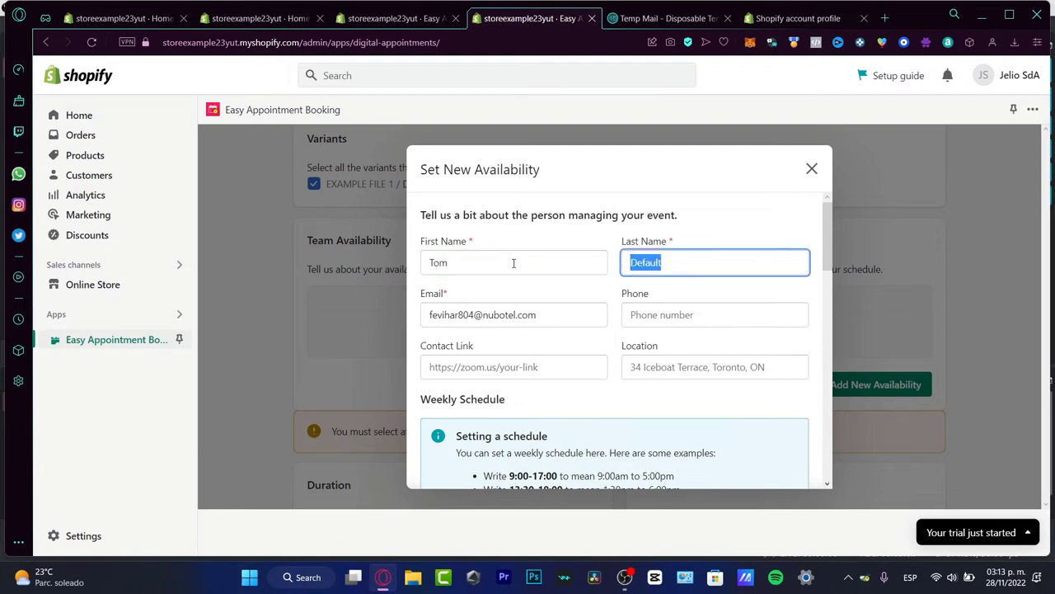
text(Hanks)
key(Tab)
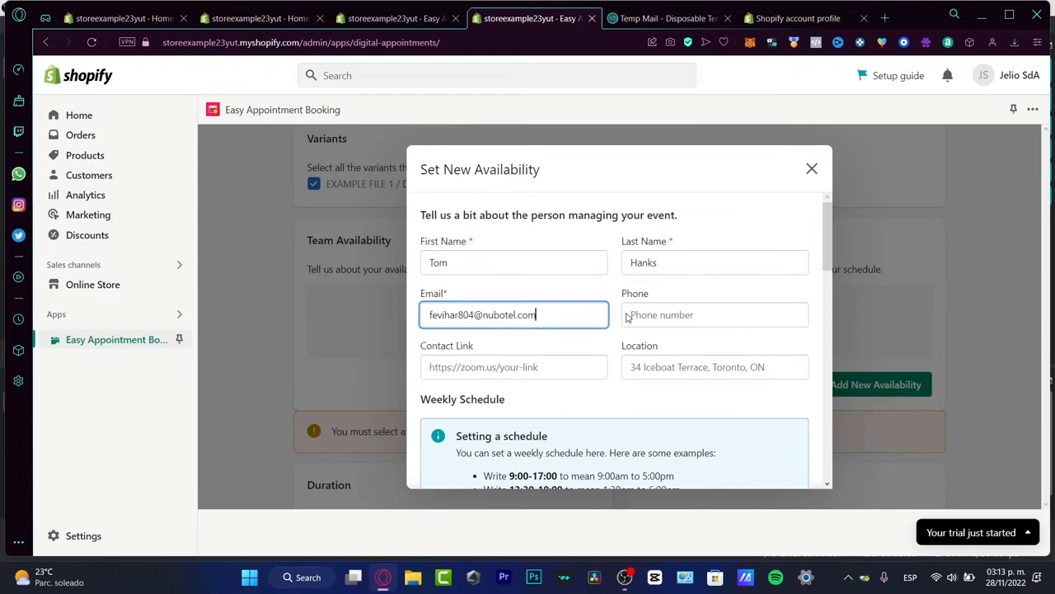
key(Tab)
- Examine the optional contact fields, the schedule format examples, the timezone and the hours for each weekday in the new availability
scroll(684, 317, down, 3)
scroll(567, 264, up, 3)
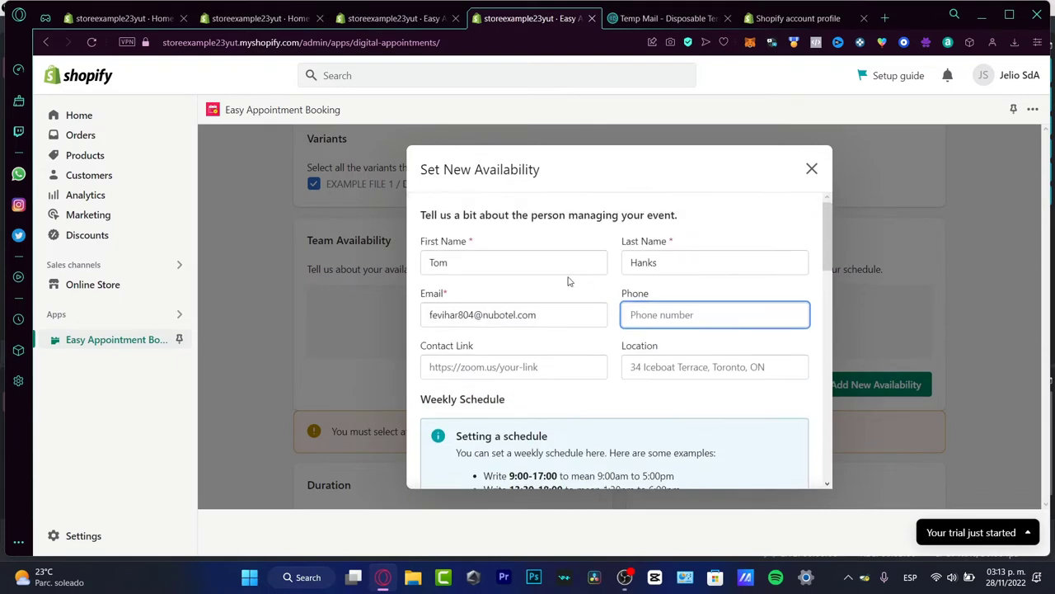
click(698, 367)
scroll(725, 379, down, 3)
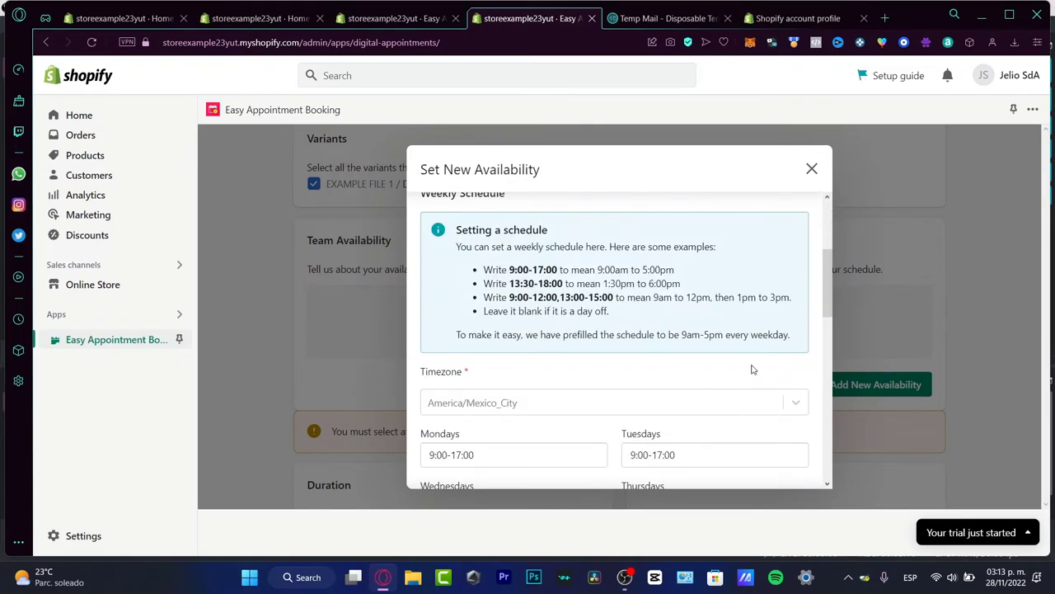
scroll(684, 367, up, 1)
scroll(619, 307, down, 4)
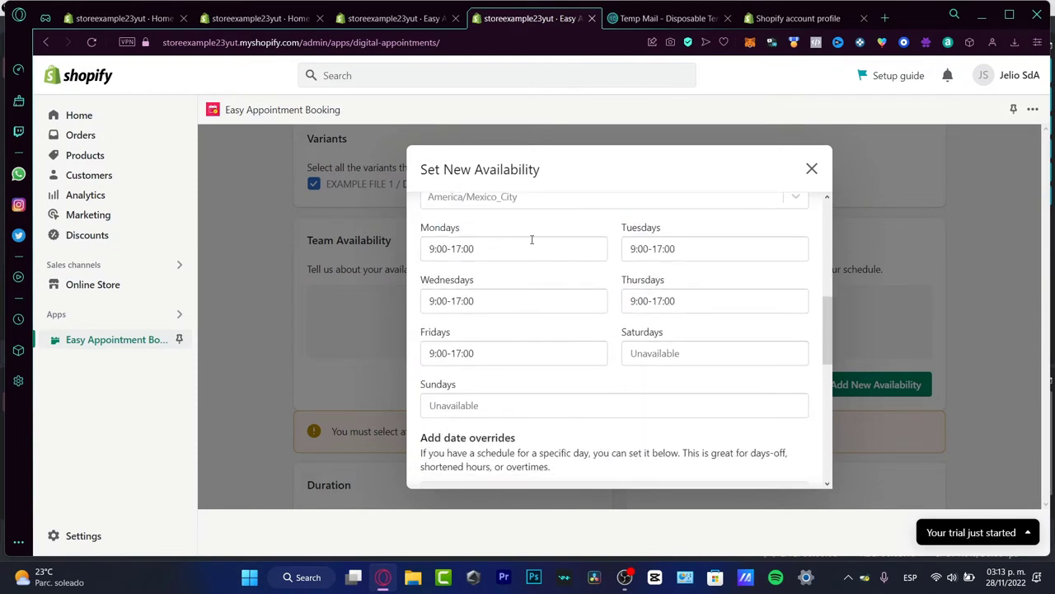
click(551, 257)
key(Tab)
key(Tab)
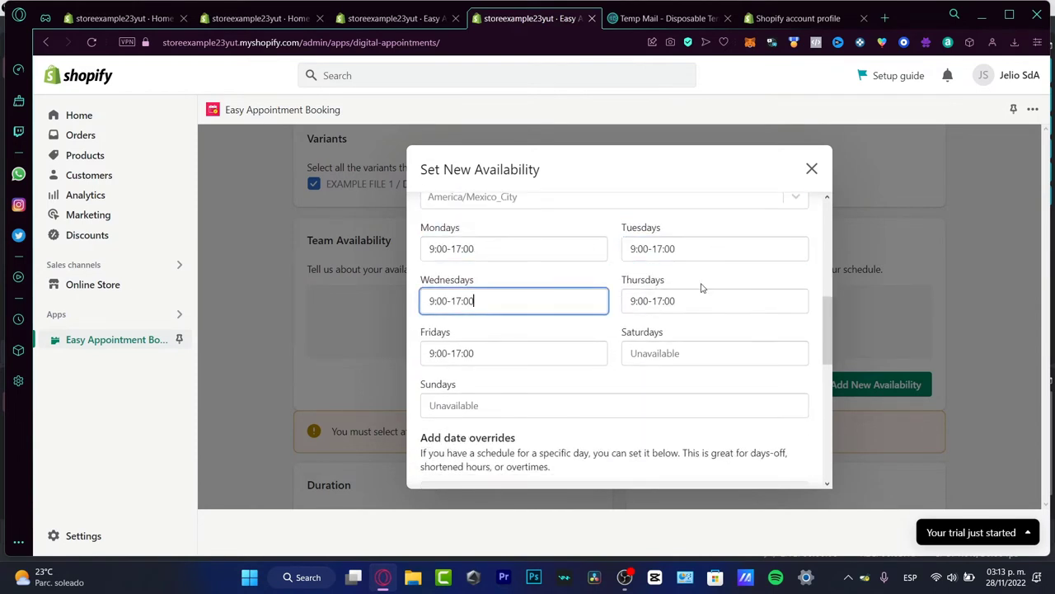
click(696, 291)
click(549, 344)
- Add a date override for 11/28/2022 with the schedule left blank to mark that day as unavailable
scroll(648, 355, down, 4)
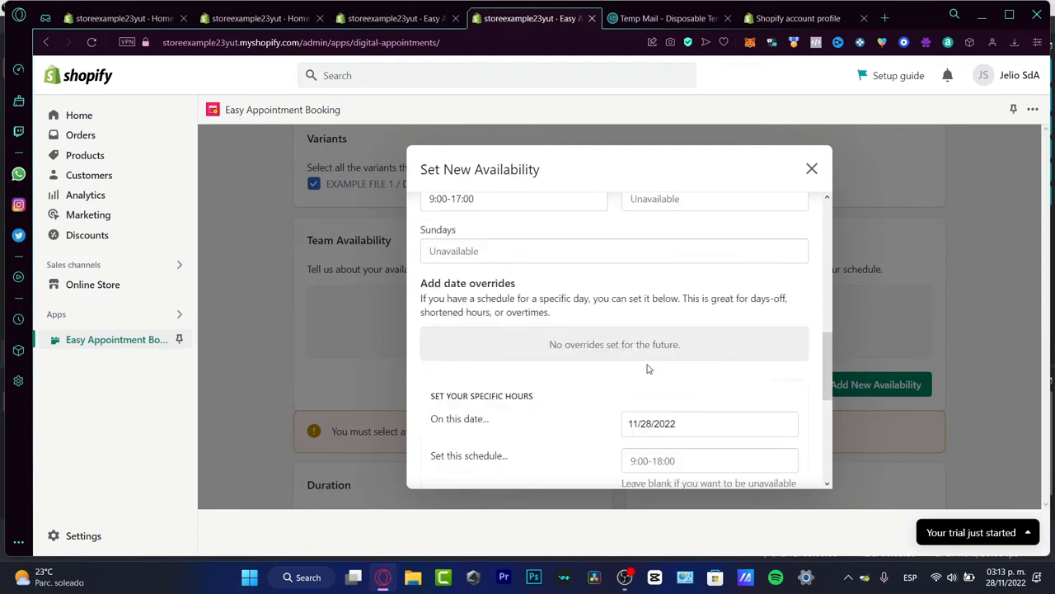
scroll(648, 365, down, 4)
scroll(648, 365, up, 4)
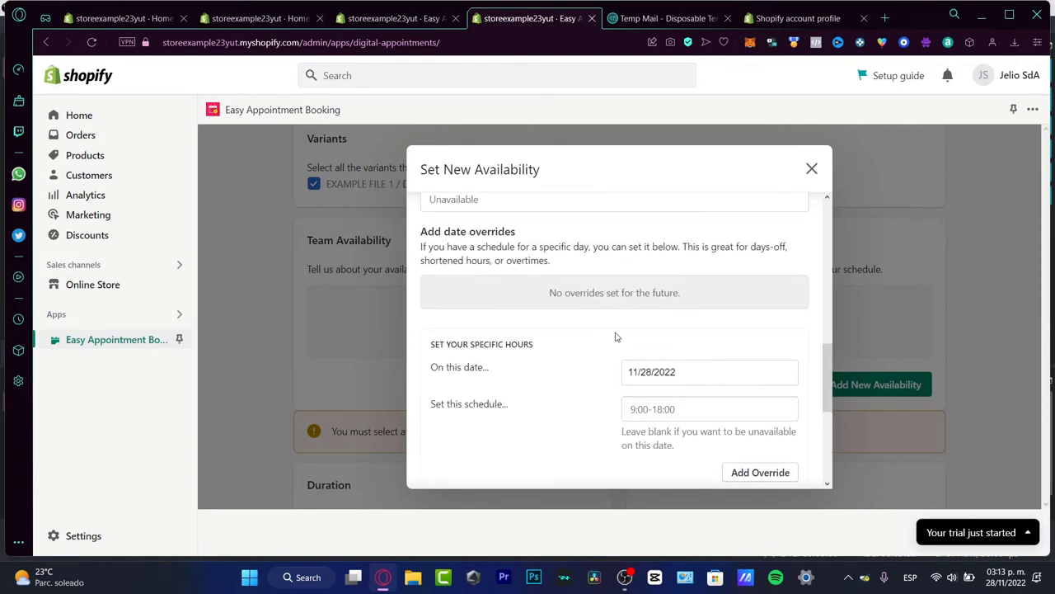
drag(482, 343, 624, 345)
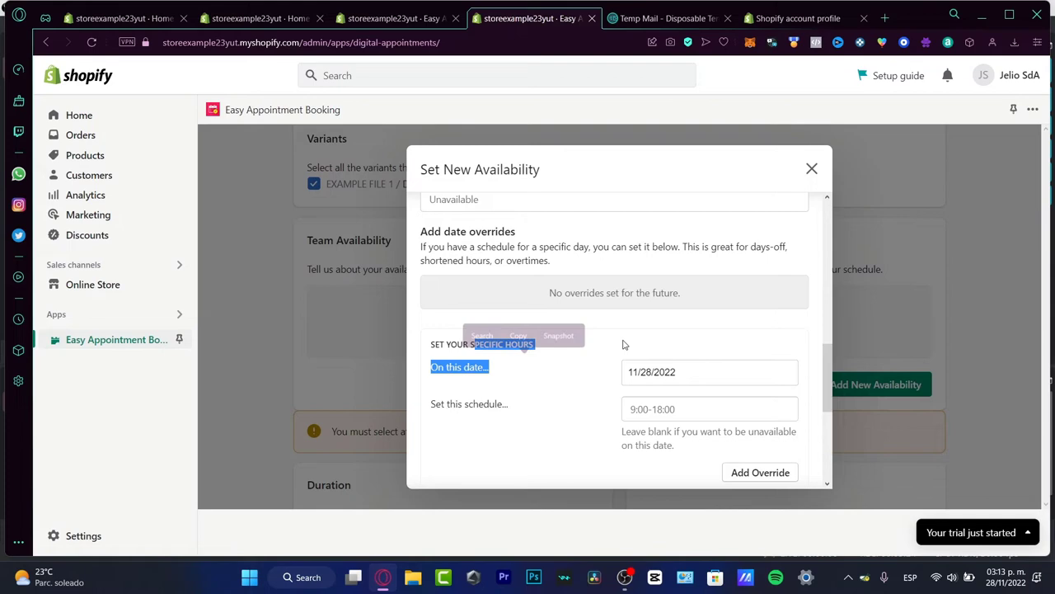
scroll(624, 346, down, 5)
scroll(624, 347, up, 4)
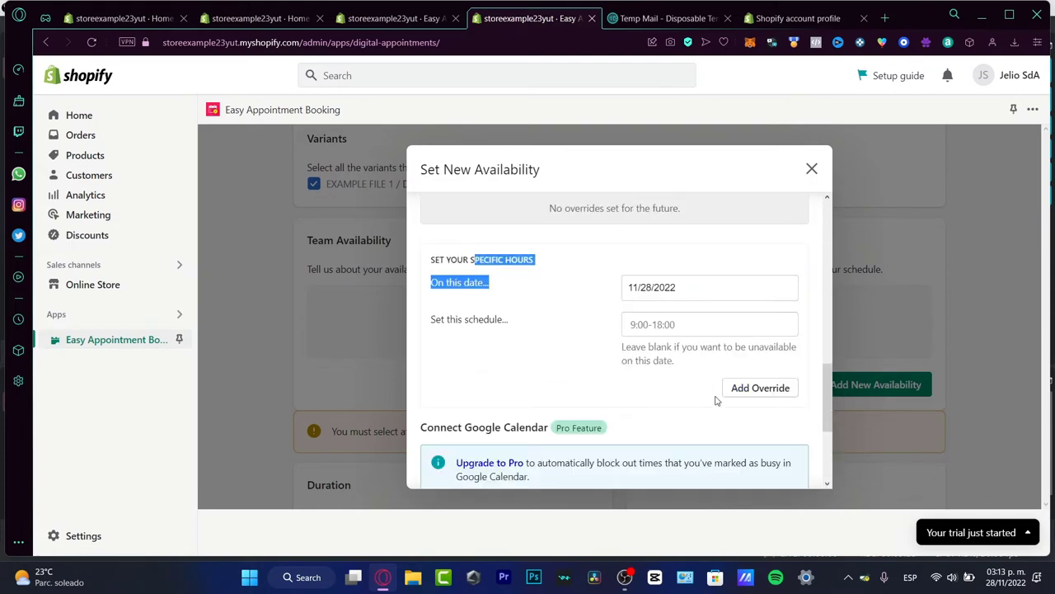
scroll(654, 393, down, 3)
scroll(742, 306, up, 3)
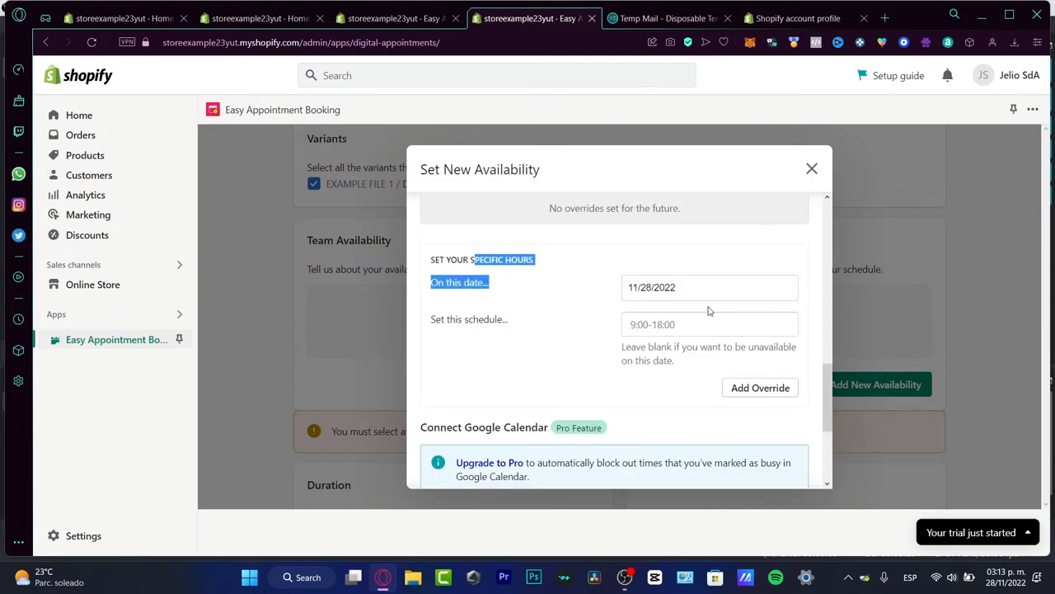
click(769, 397)
scroll(652, 301, up, 3)
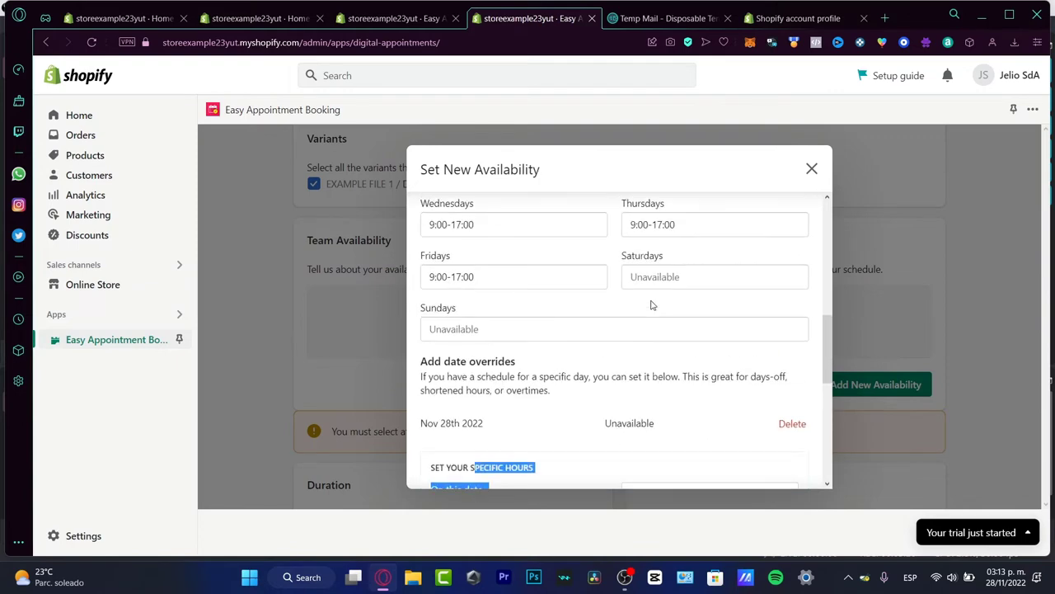
- Save the new availability, leaving simultaneous management of multiple events disabled
scroll(622, 399, down, 3)
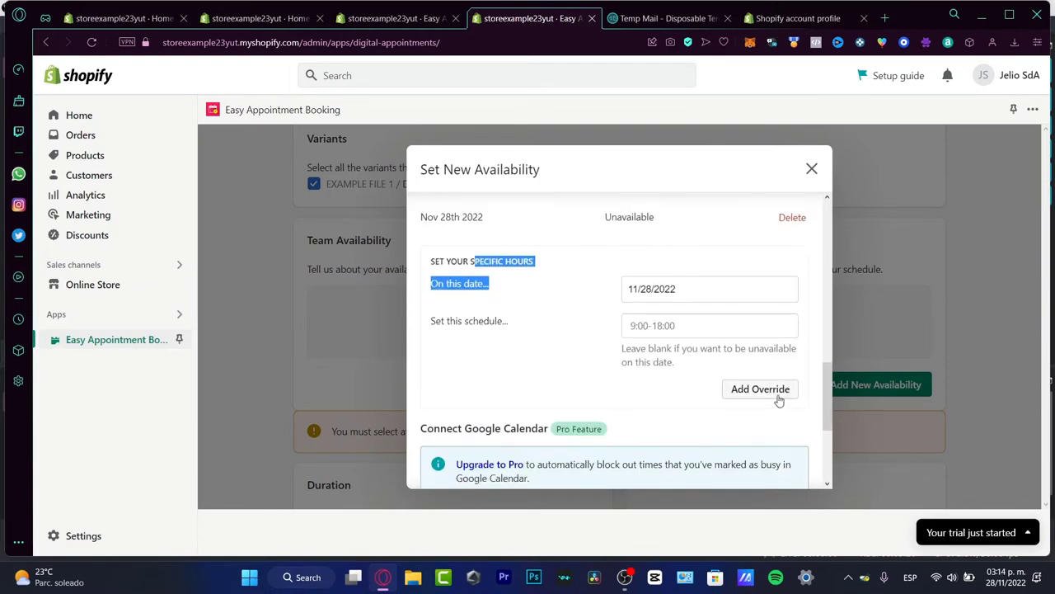
scroll(713, 389, down, 3)
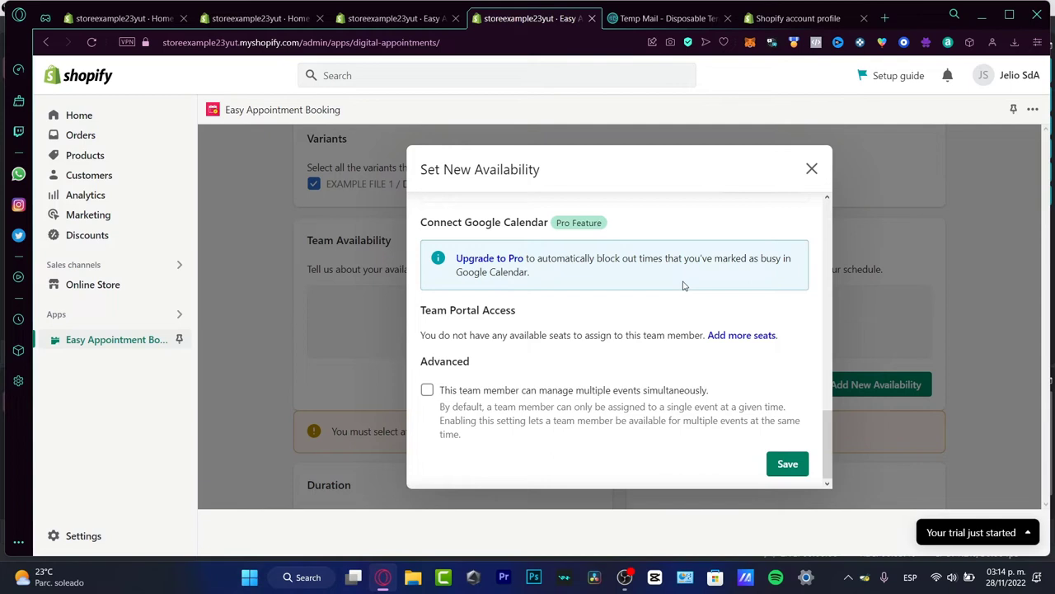
scroll(626, 401, down, 1)
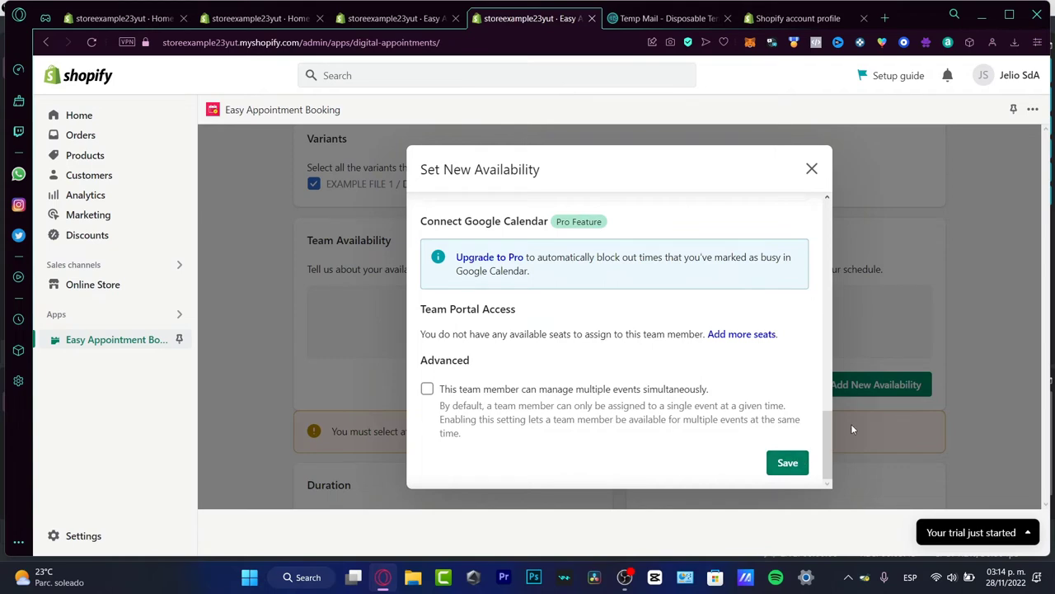
click(787, 463)
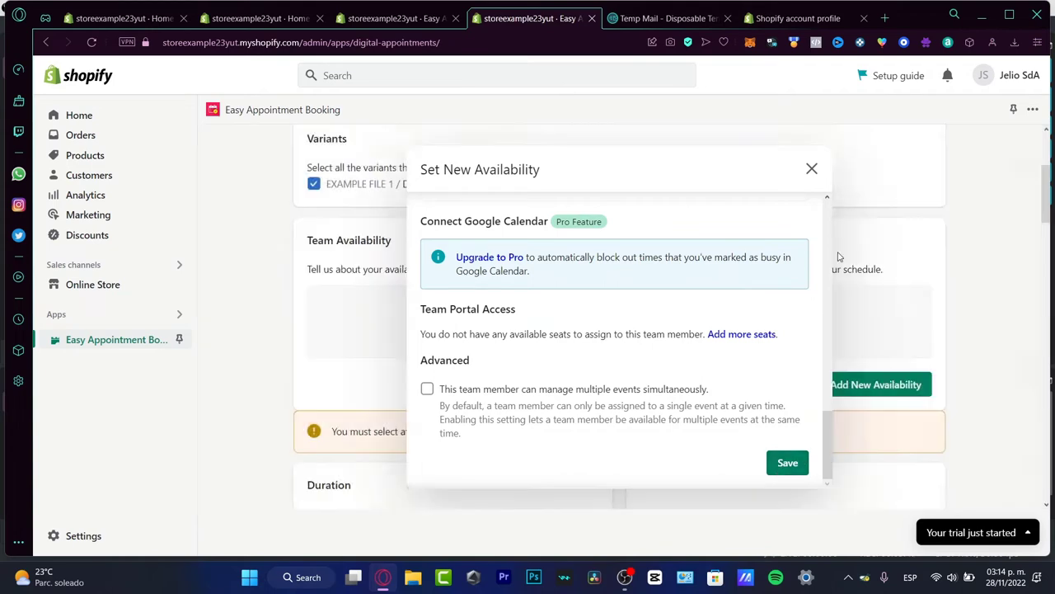
- Set the duration of each appointment to 60 minutes, keeping the maximum at 1 attendee
scroll(820, 264, down, 3)
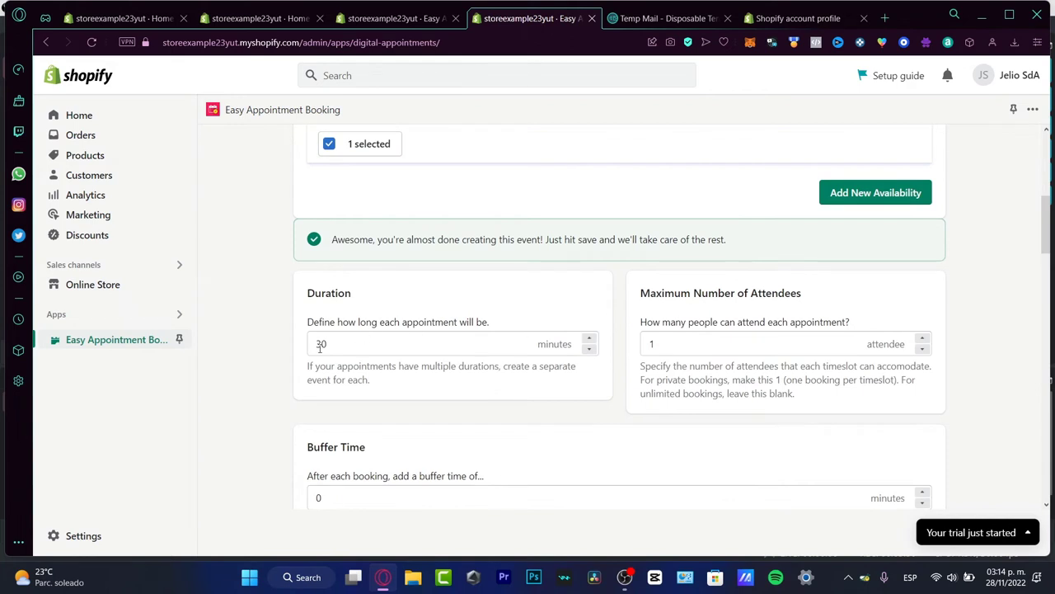
click(589, 338)
click(589, 338)
click(589, 338)
click(589, 338)
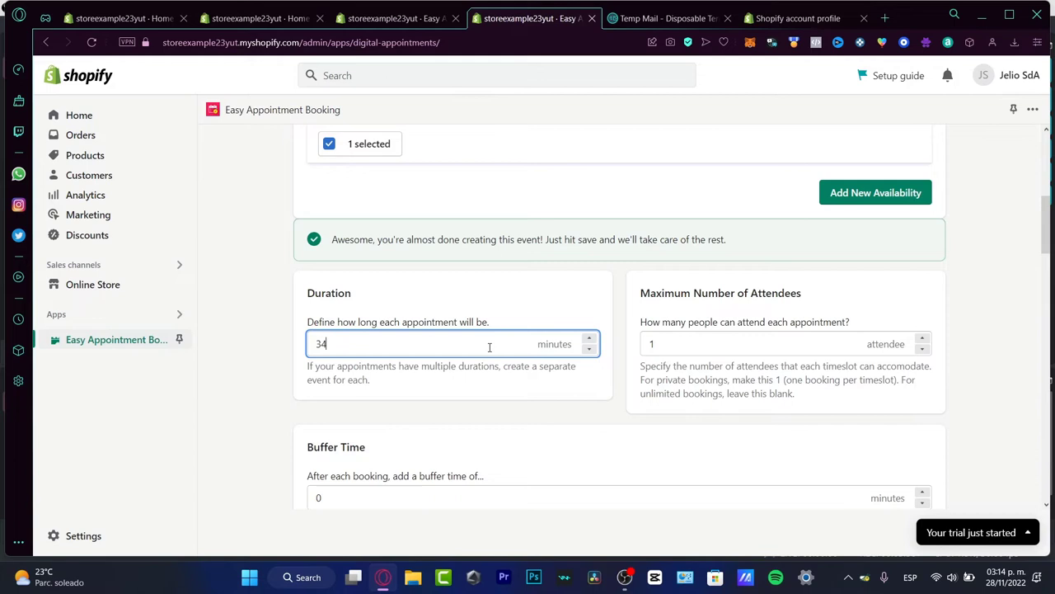
key(ctrl+a)
text(60)
click(917, 309)
- Set the buffer time after each booking to 10 minutes
scroll(765, 306, down, 3)
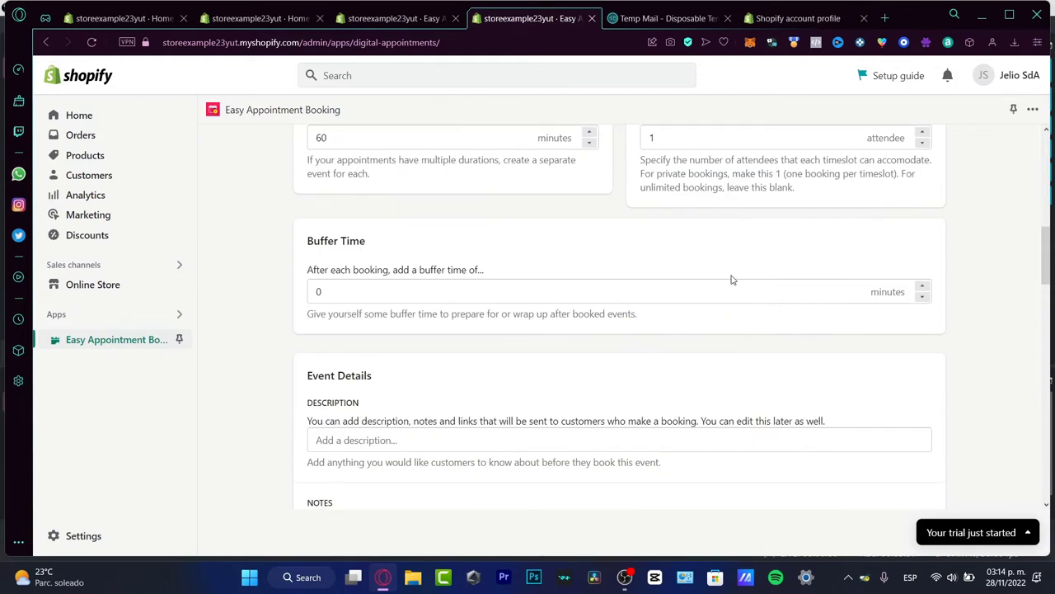
click(397, 298)
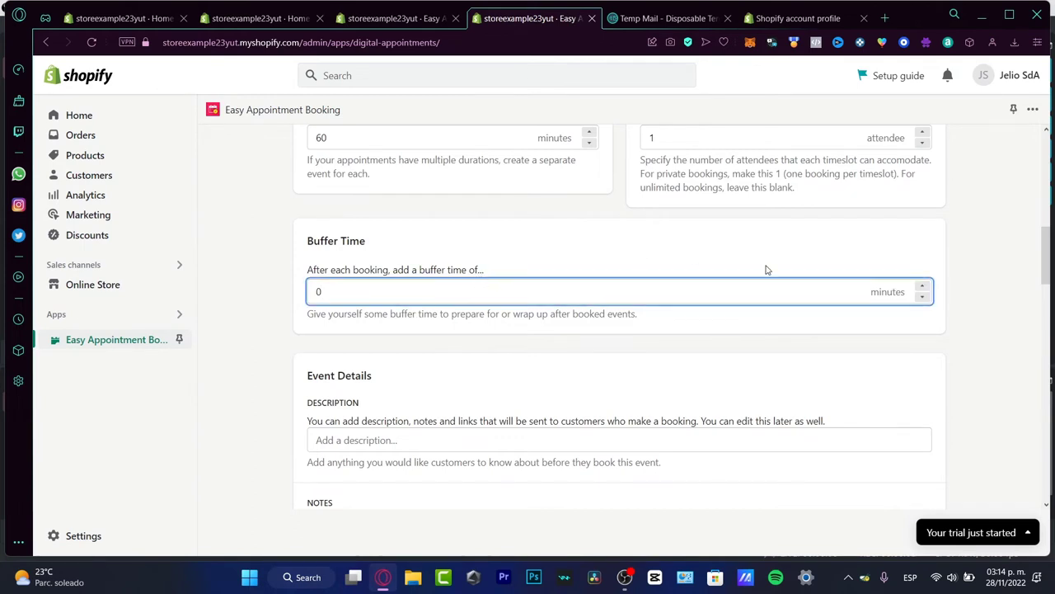
double_click(317, 286)
text(10)
click(548, 383)
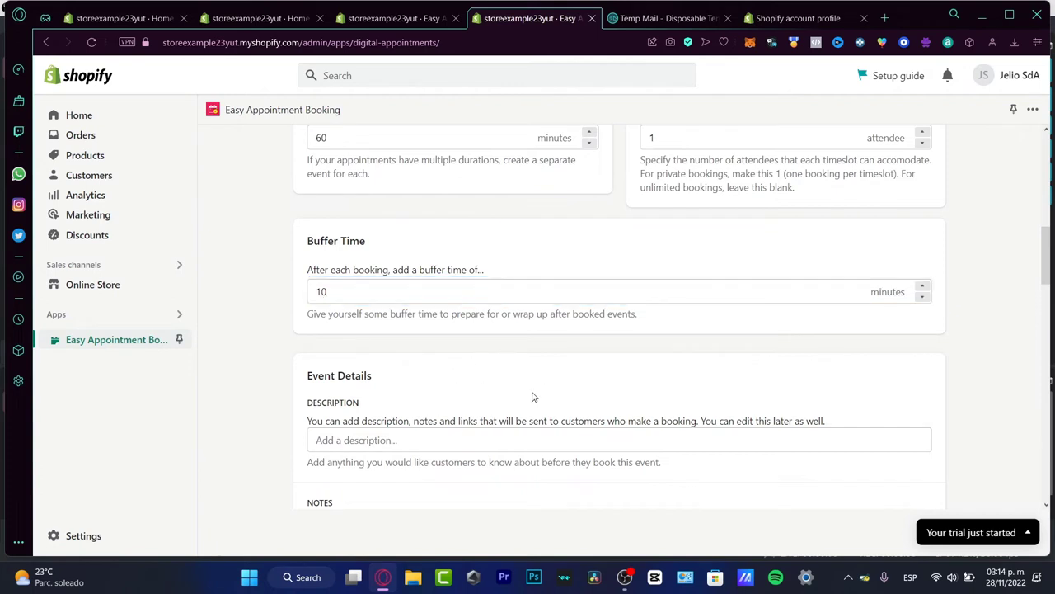
- Enter "event details of your own appointment" as the event description
scroll(533, 396, down, 3)
click(404, 233)
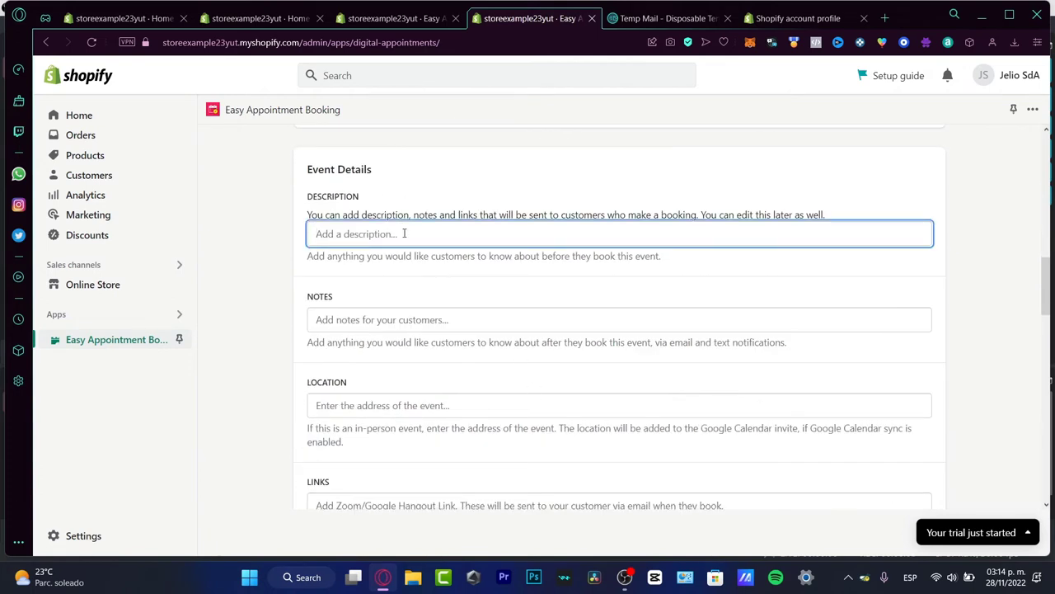
text(event details of your own a)
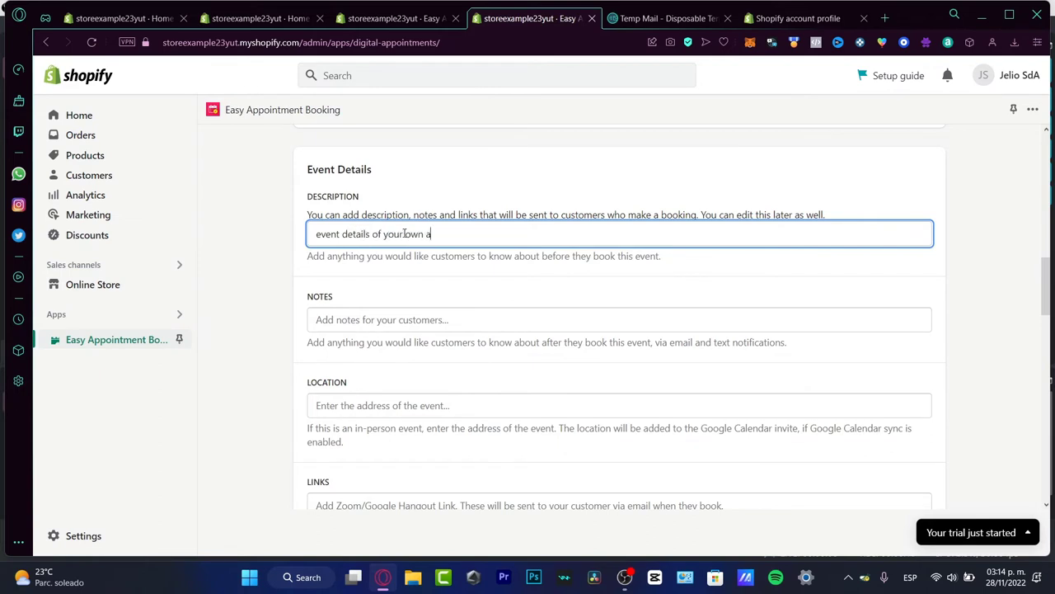
text(ppointment)
- Examine the optional notes, location and links fields in the event details, leaving them blank
click(478, 321)
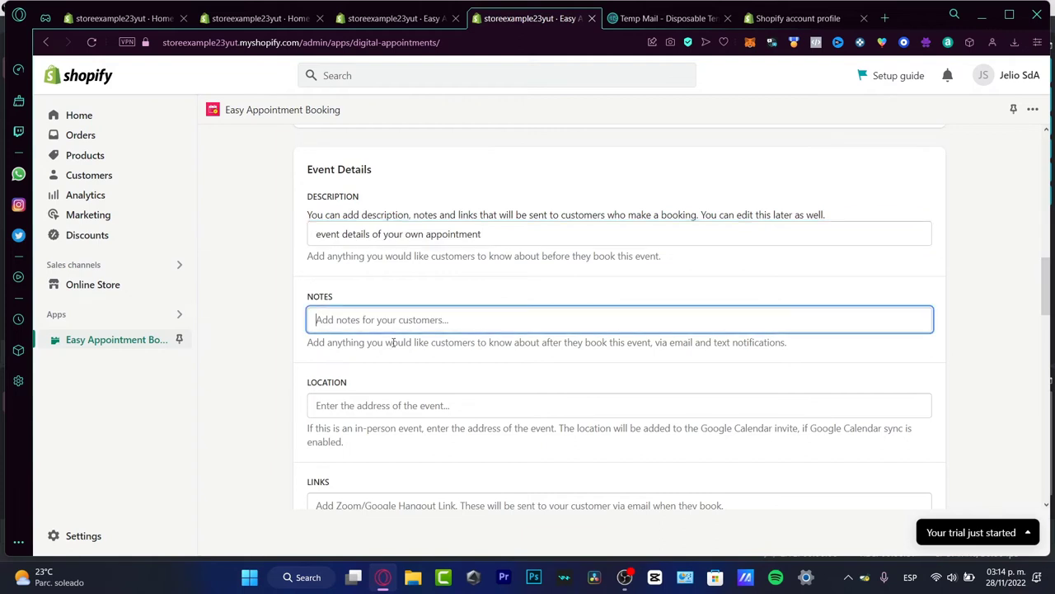
scroll(441, 319, down, 3)
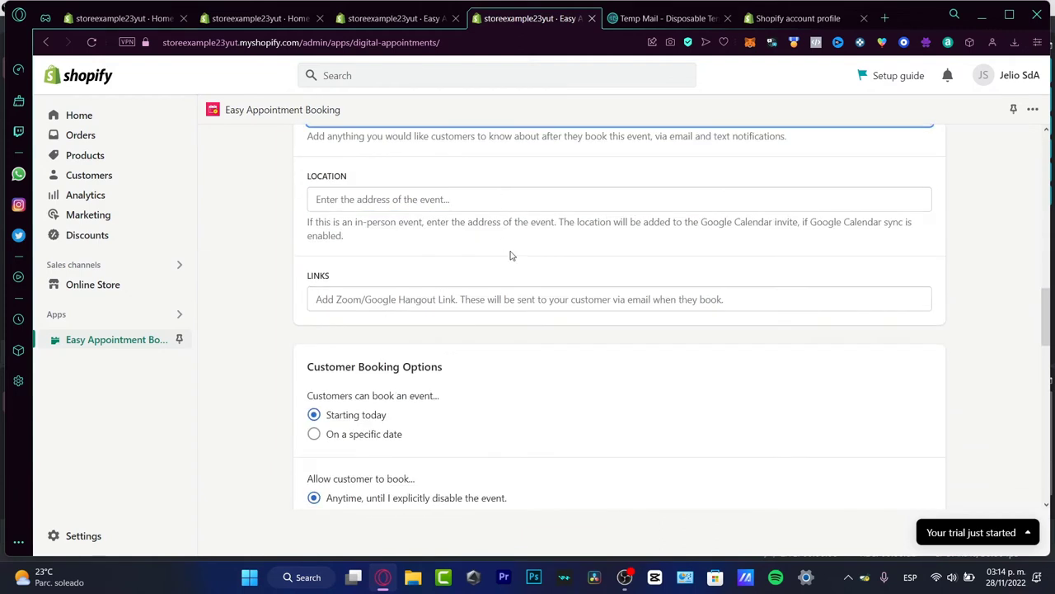
scroll(509, 255, up, 3)
click(446, 406)
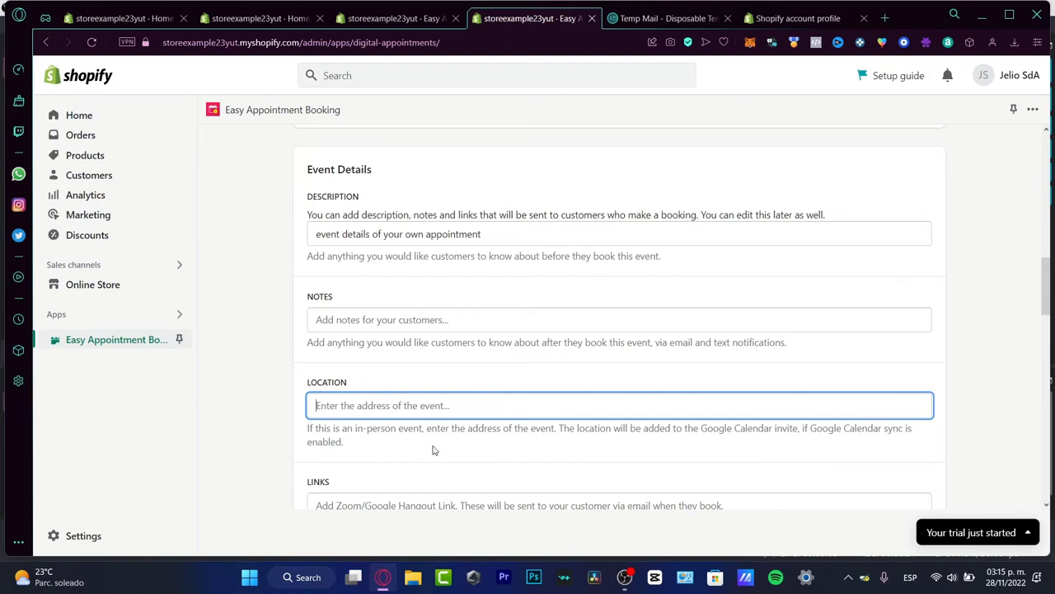
scroll(464, 416, down, 3)
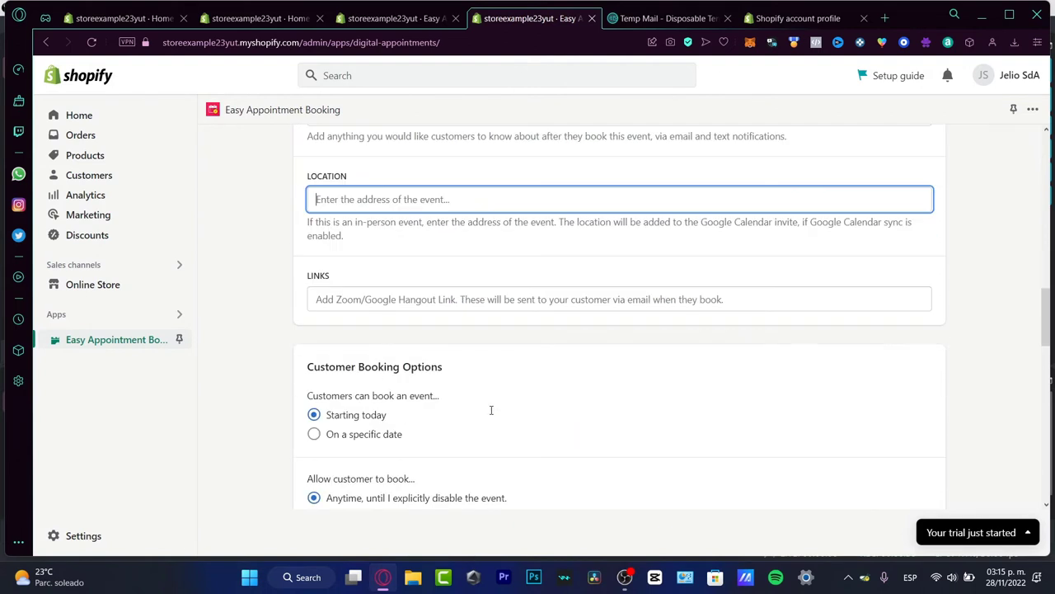
click(517, 300)
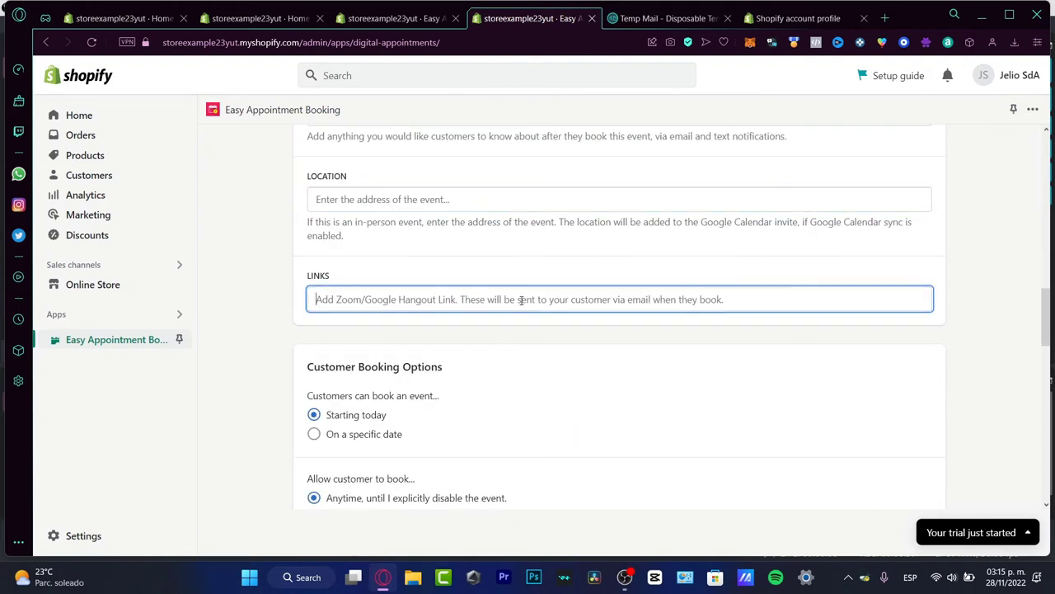
click(379, 200)
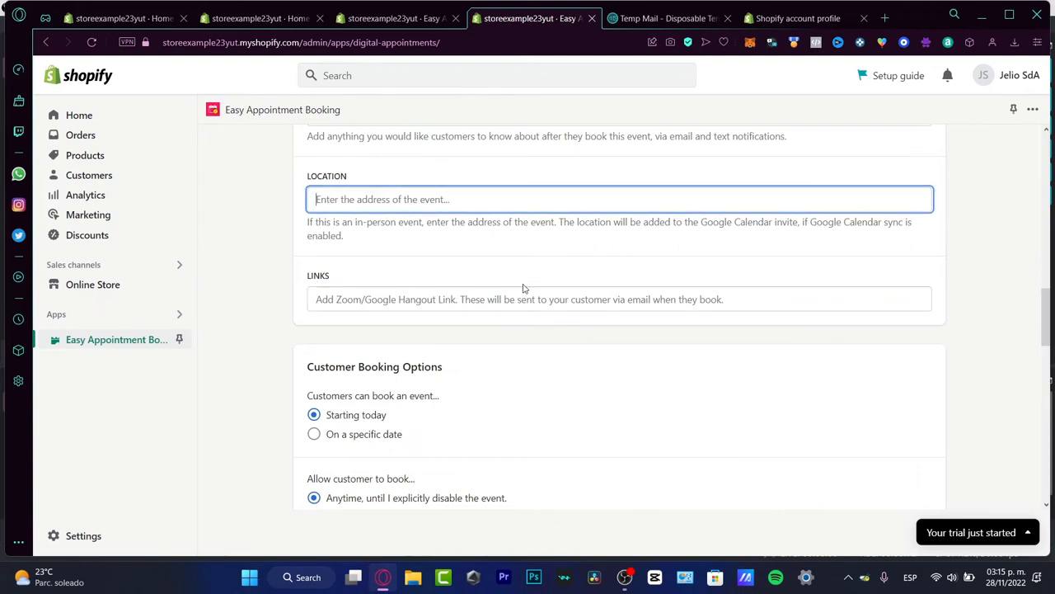
click(352, 305)
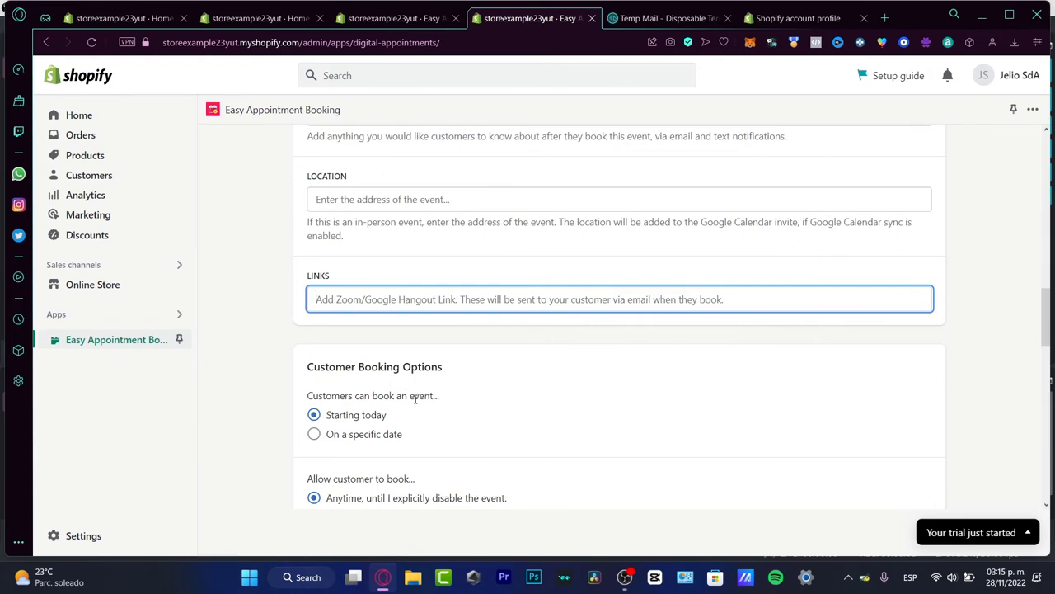
click(394, 437)
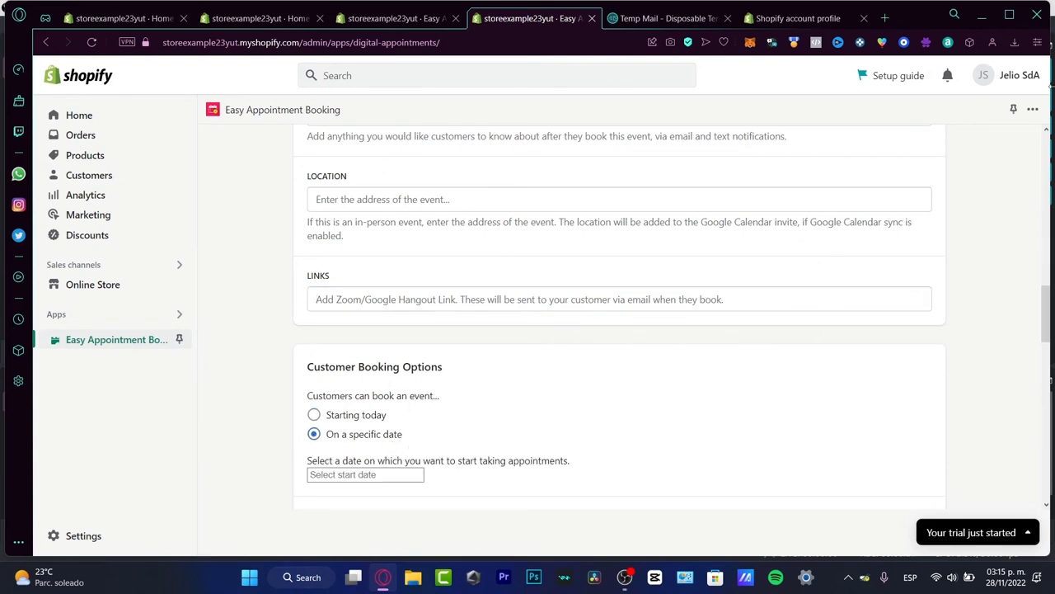
drag(1036, 299, 1036, 325)
click(355, 293)
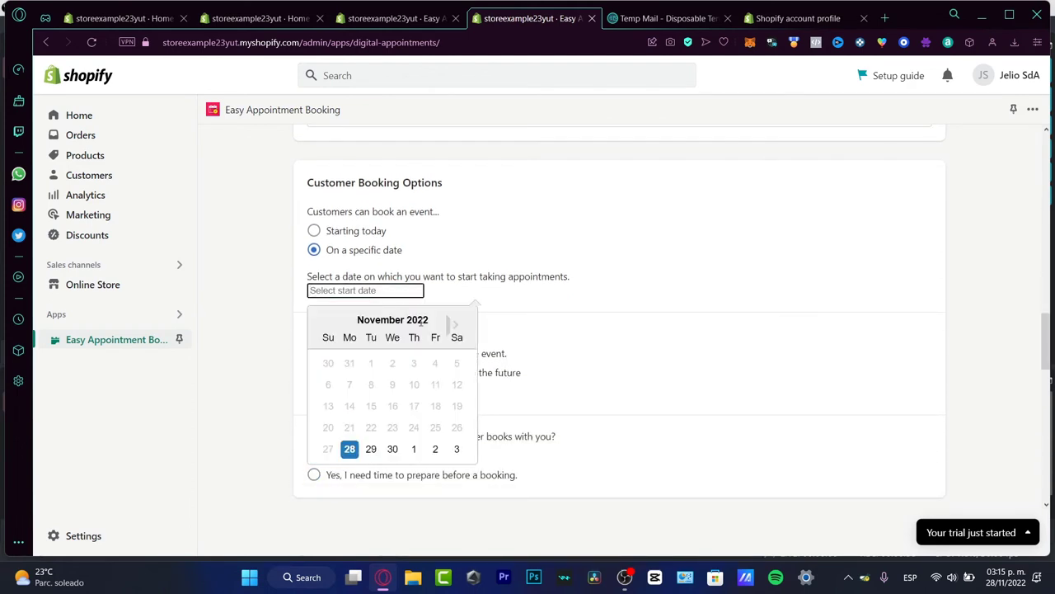
click(363, 232)
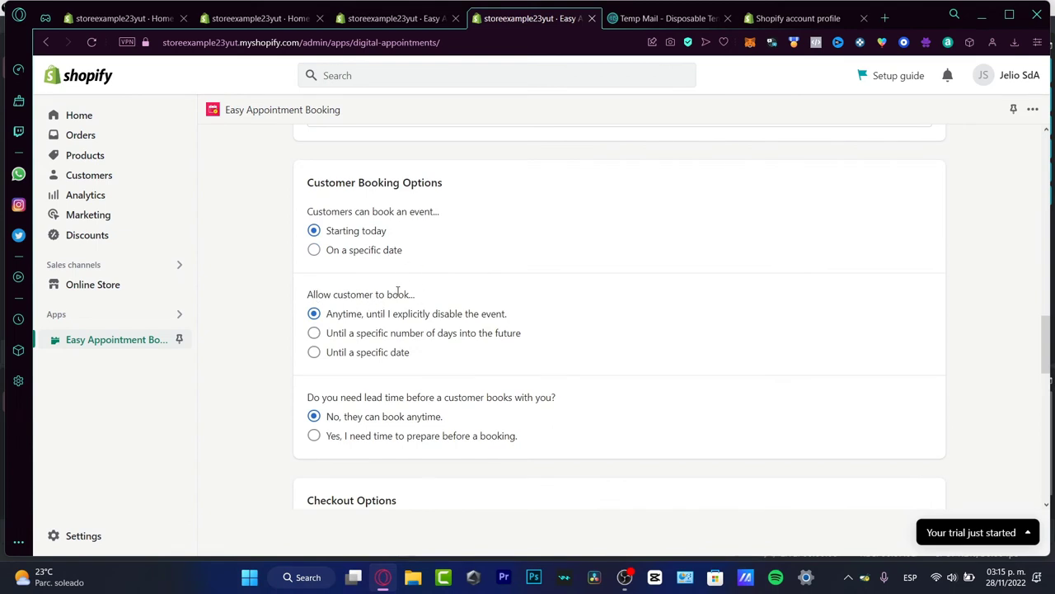
- Limit customer bookings to a specific number of days into the future, set to 8 days
drag(398, 294, 435, 305)
click(402, 309)
click(388, 338)
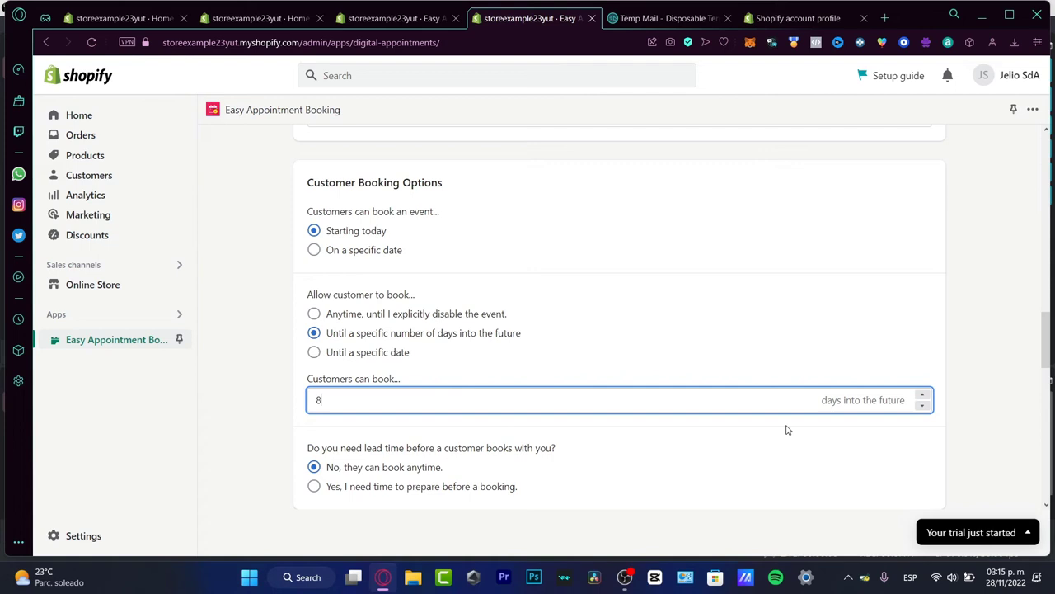
click(965, 386)
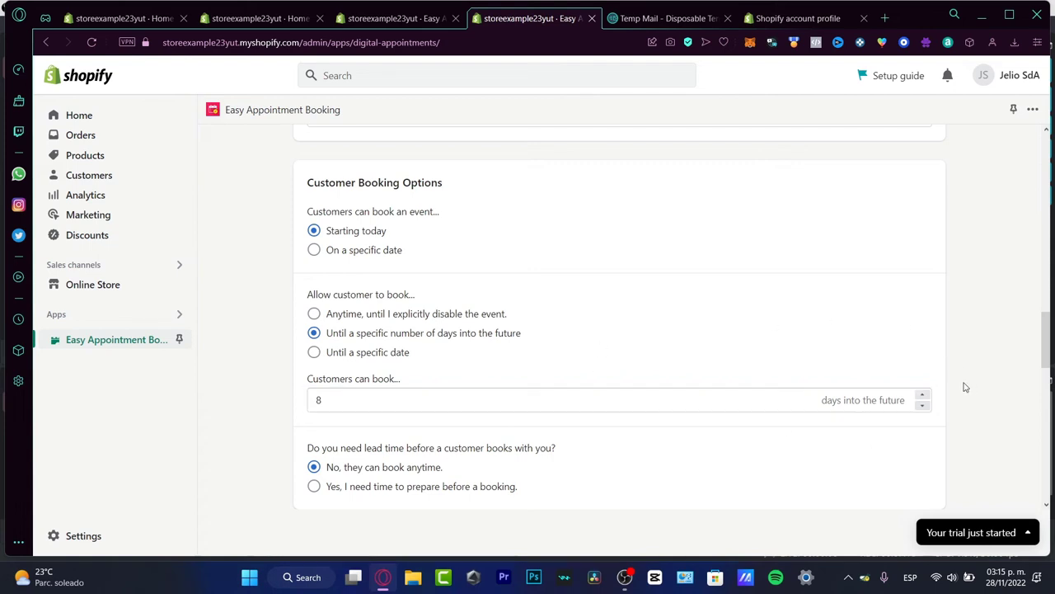
- Require 20 minutes of lead time before a booking and let customers confirm bookings without a checkout
scroll(612, 423, down, 2)
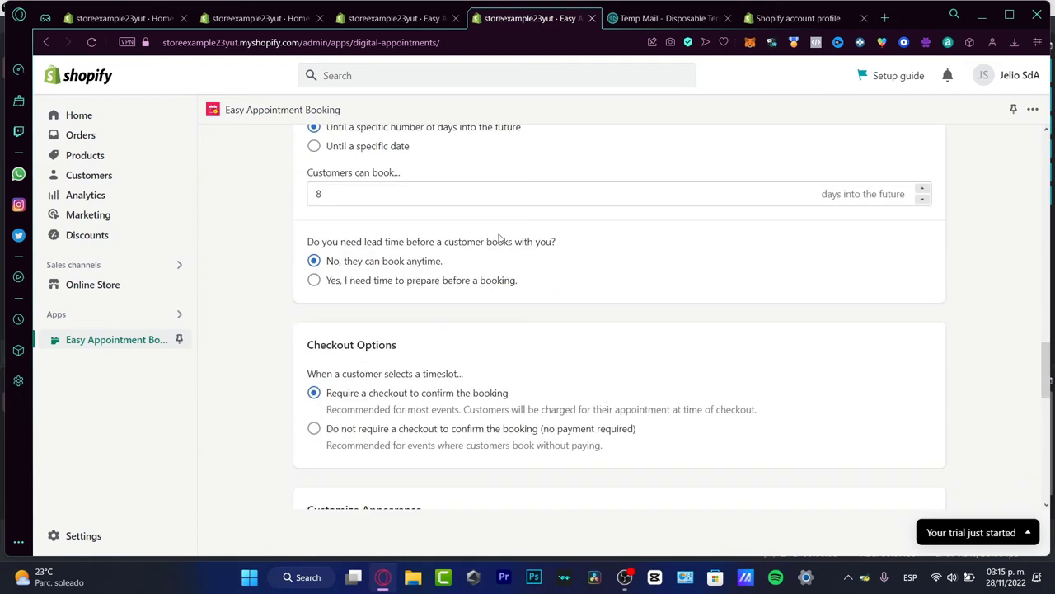
click(435, 281)
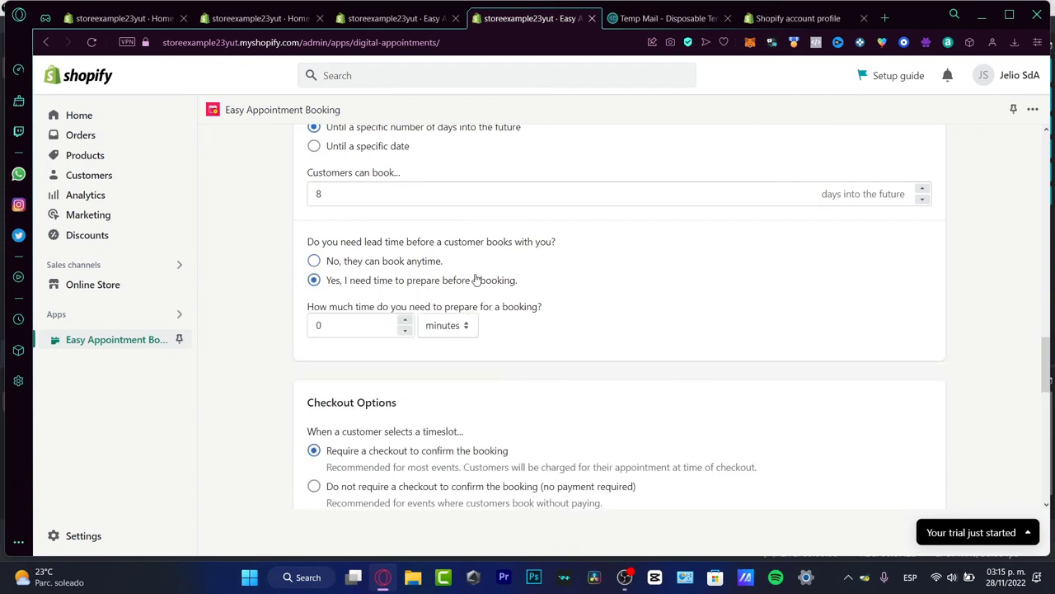
double_click(314, 323)
text(20)
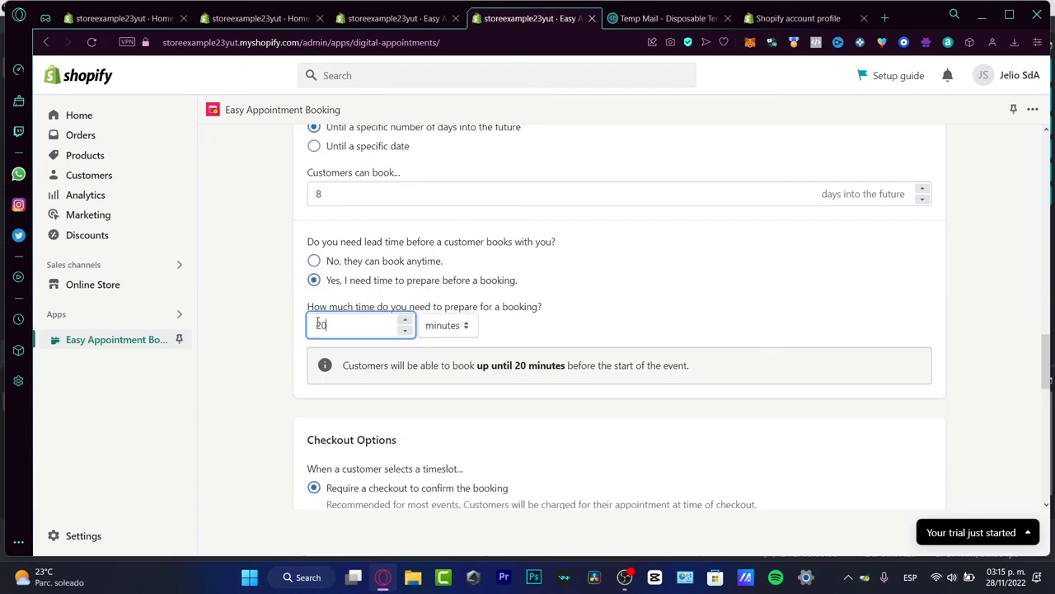
scroll(581, 461, down, 3)
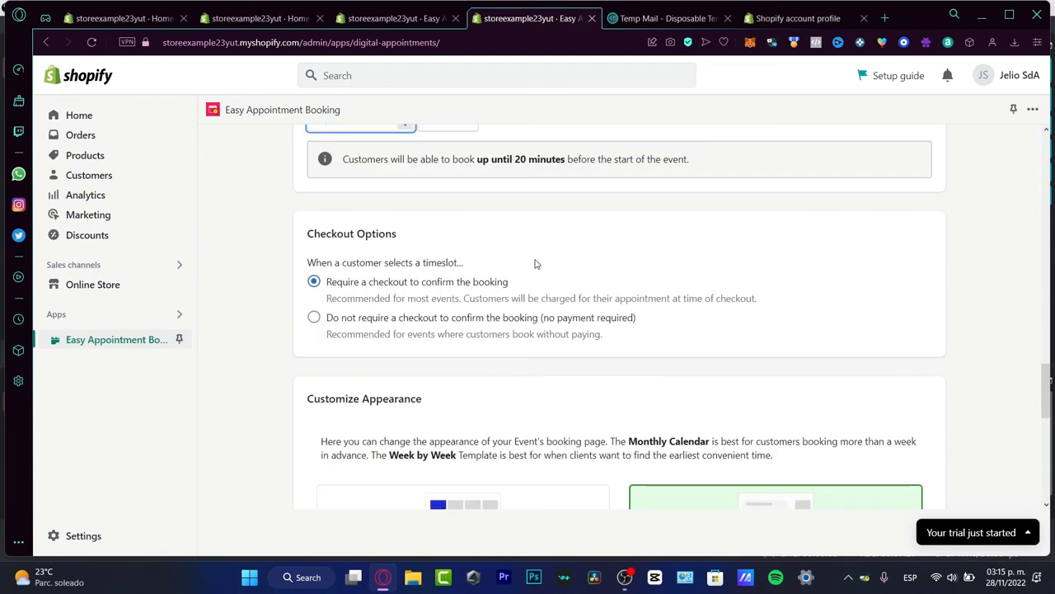
click(495, 330)
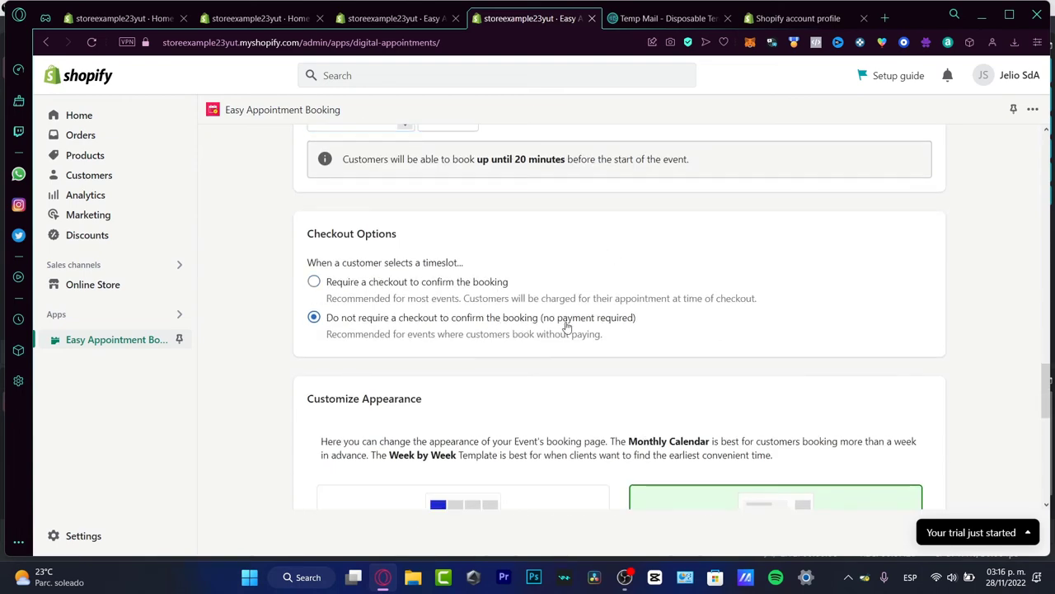
- Save and publish the event, keeping the Monthly Calendar appearance and only confirmation emails enabled
scroll(676, 324, down, 3)
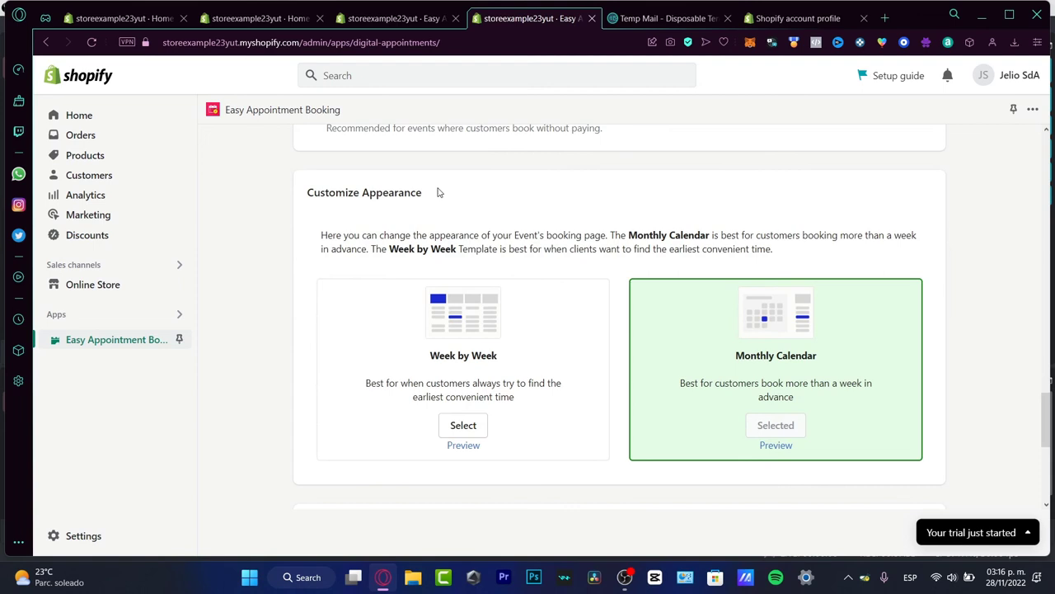
drag(345, 192, 505, 206)
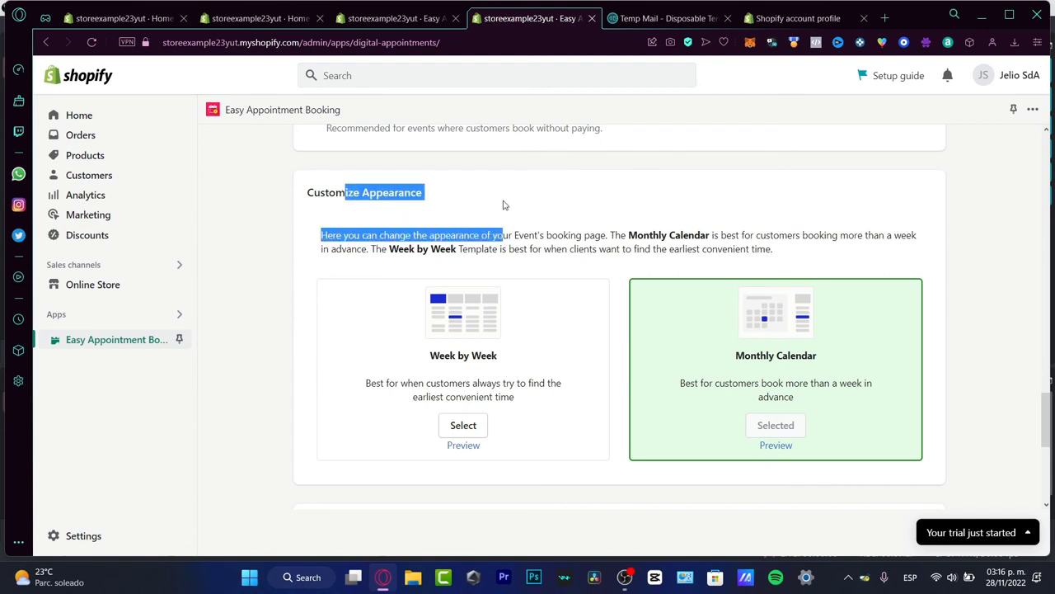
click(676, 231)
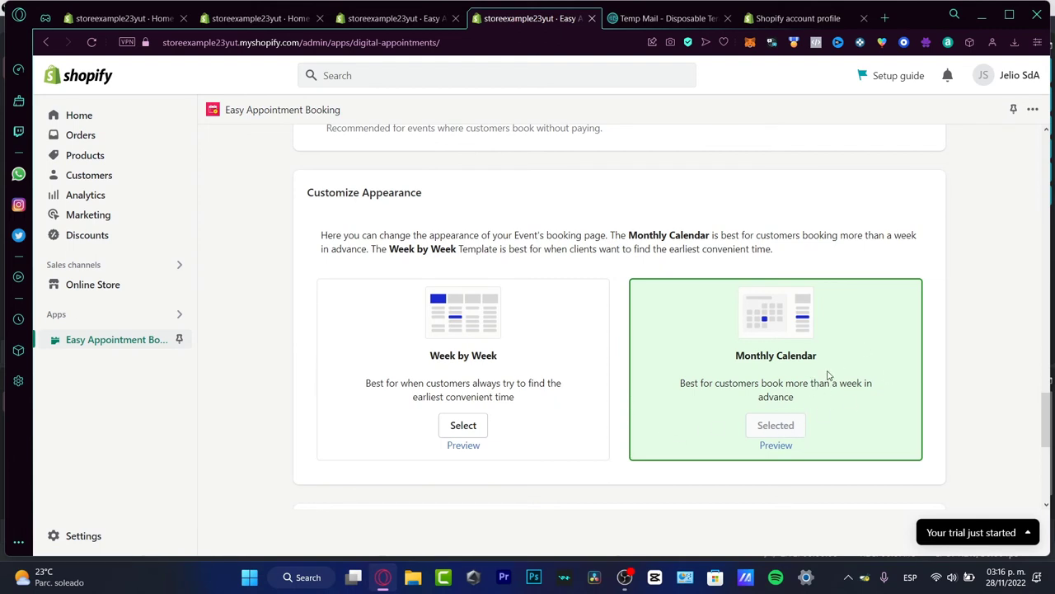
scroll(828, 375, down, 5)
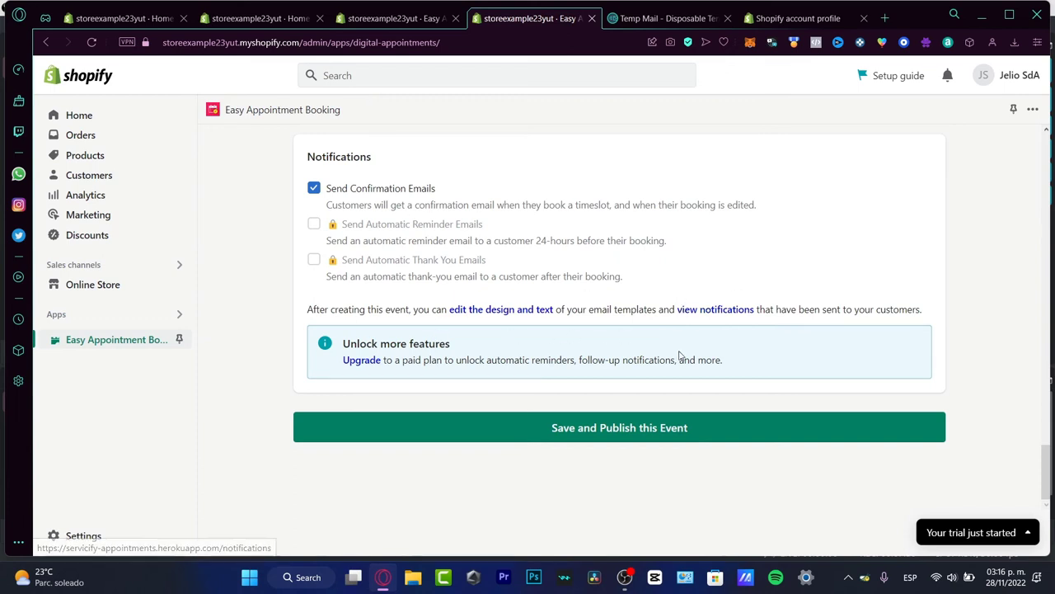
click(675, 430)
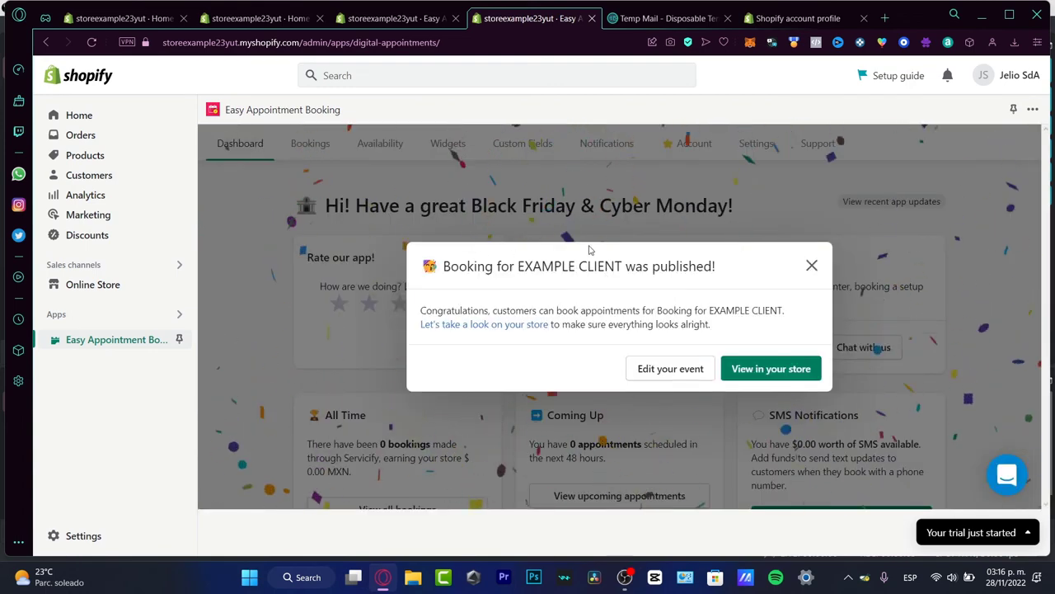
- Open the published booking event's product page in the online store
drag(569, 265, 740, 278)
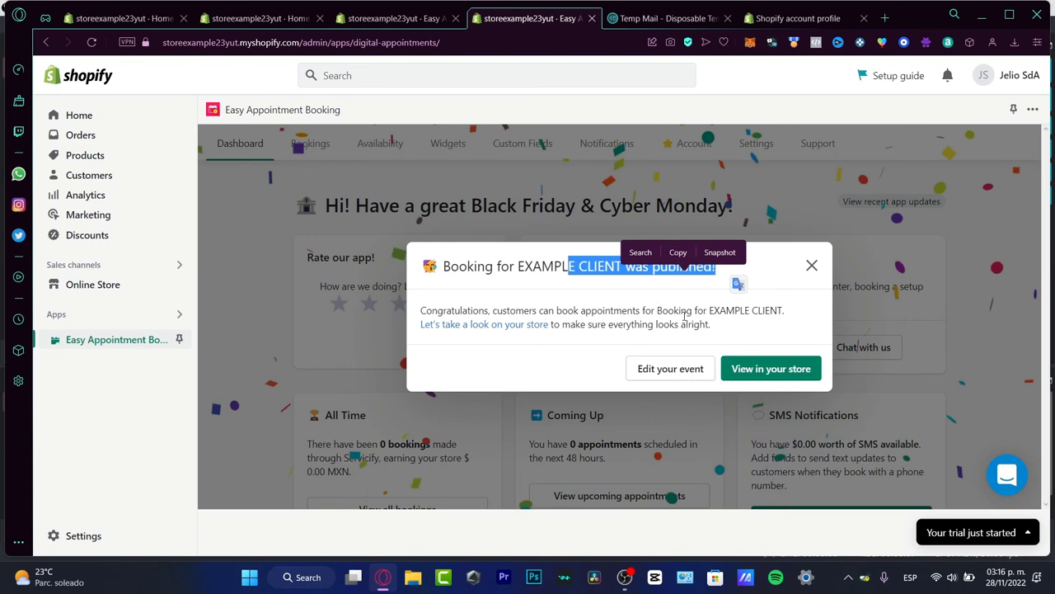
drag(725, 310, 561, 337)
click(532, 324)
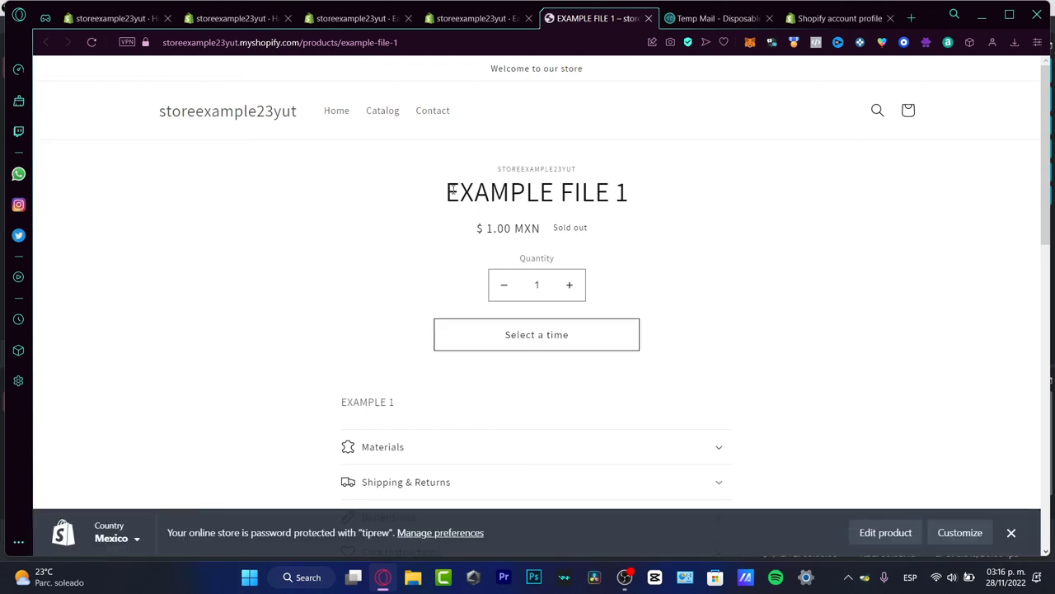
- Review the EXAMPLE FILE 1 product's title and availability label, and open its appointment time selection
drag(447, 193, 657, 196)
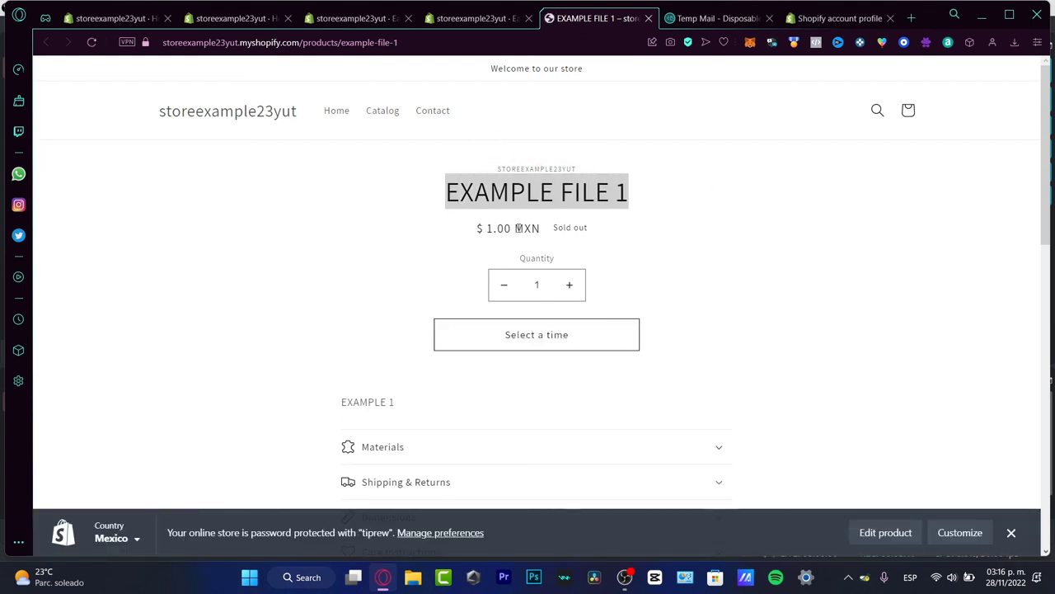
click(556, 228)
double_click(564, 227)
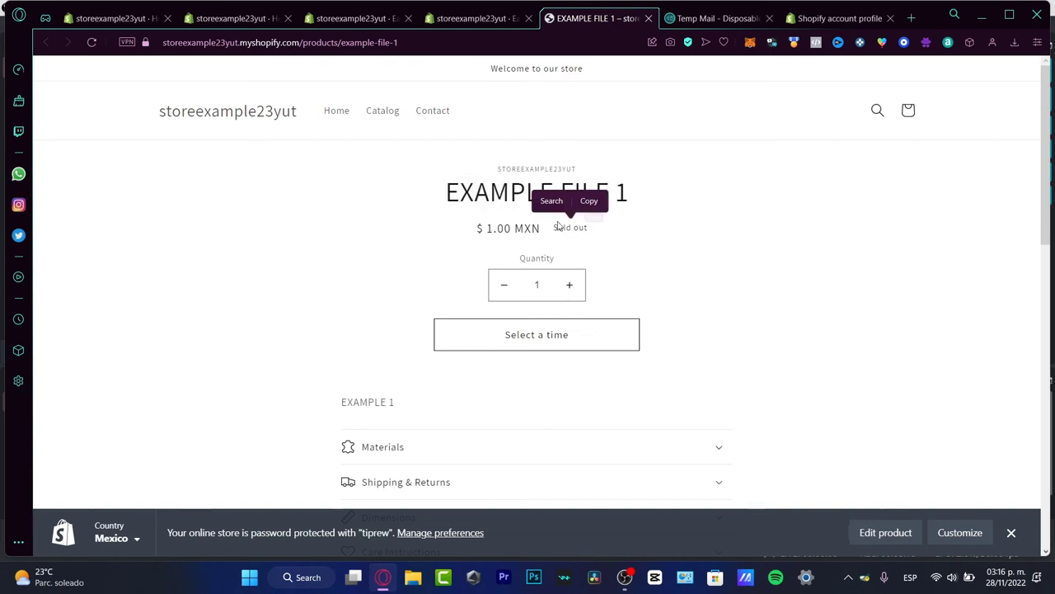
click(587, 228)
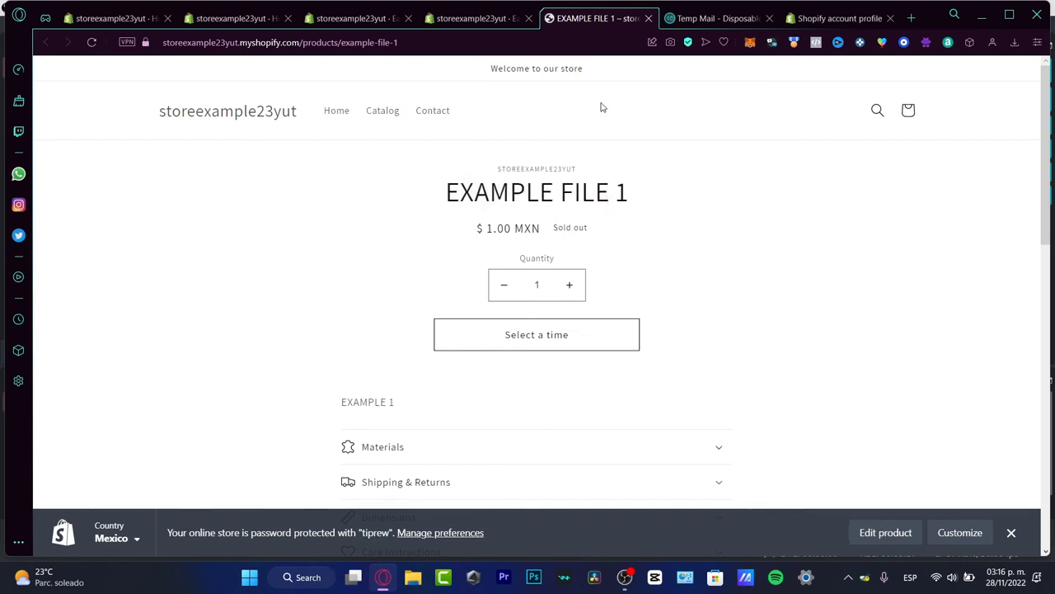
click(538, 346)
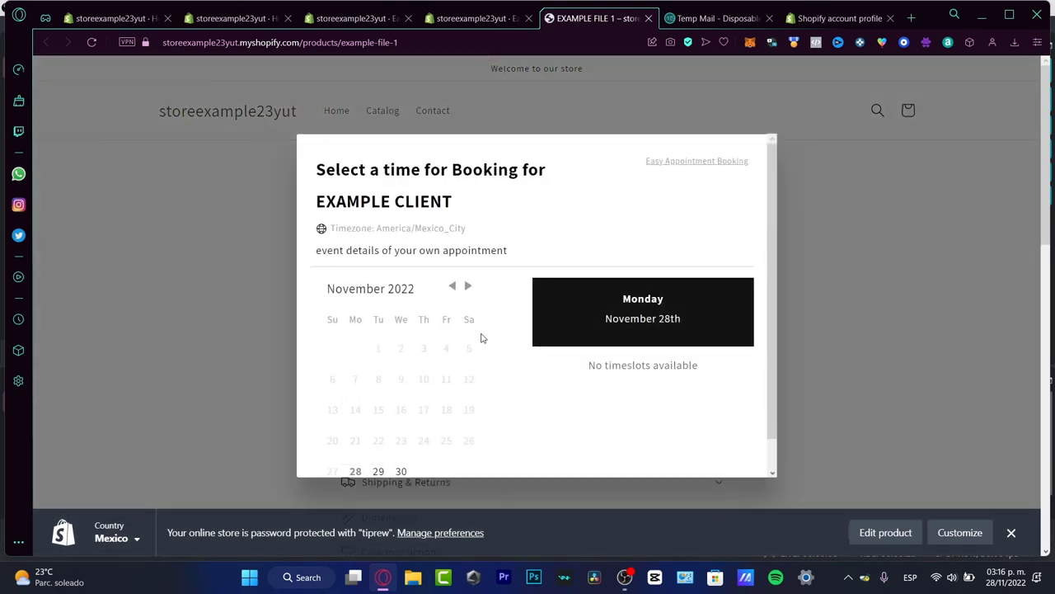
- Choose the November 29, 2022 appointment slot at 2:00 PM and proceed to the booking details form
scroll(524, 340, down, 1)
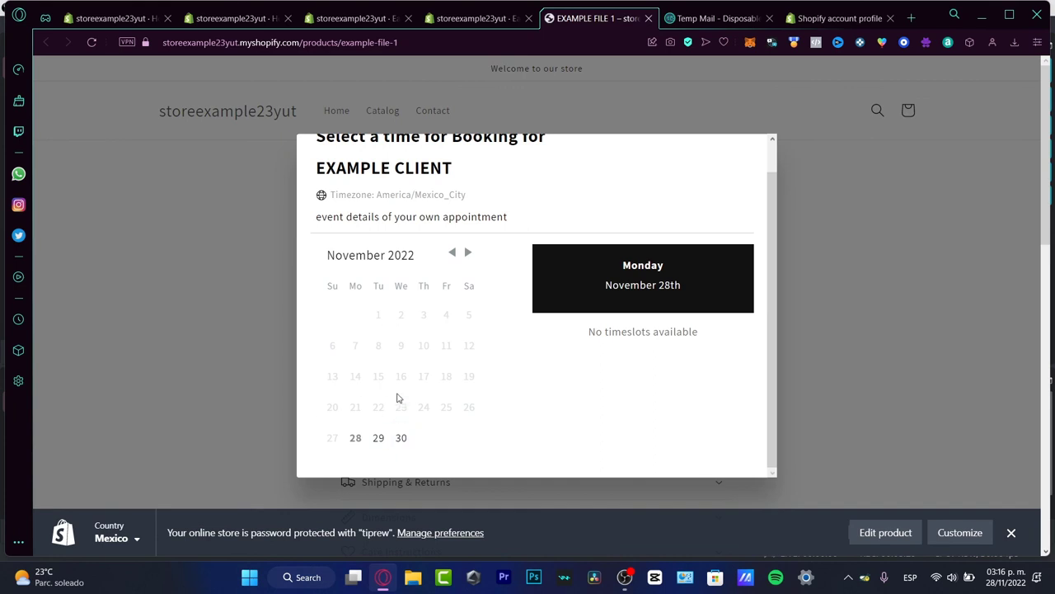
click(380, 444)
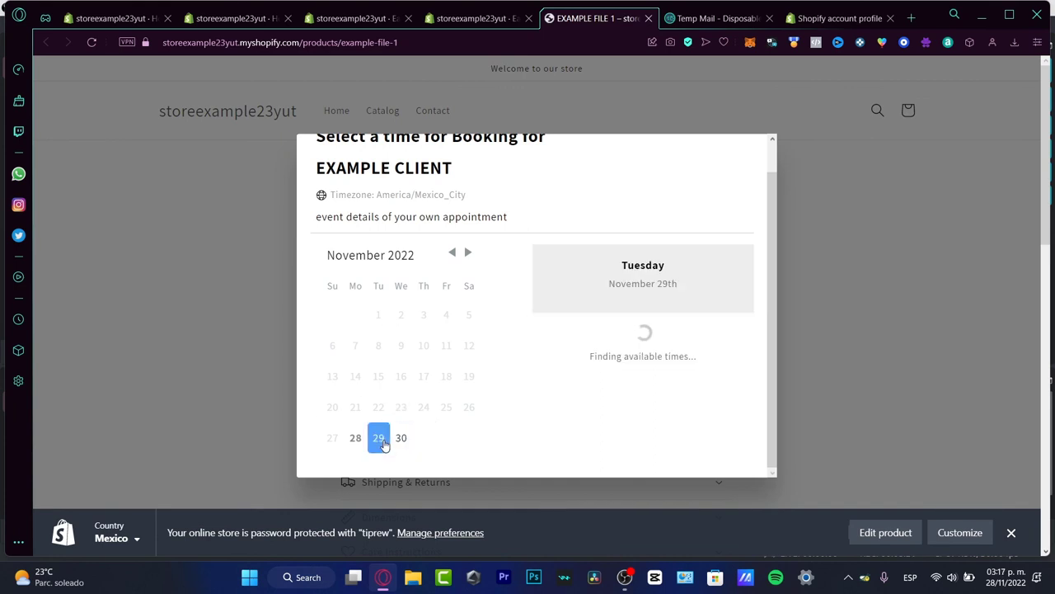
scroll(643, 358, down, 3)
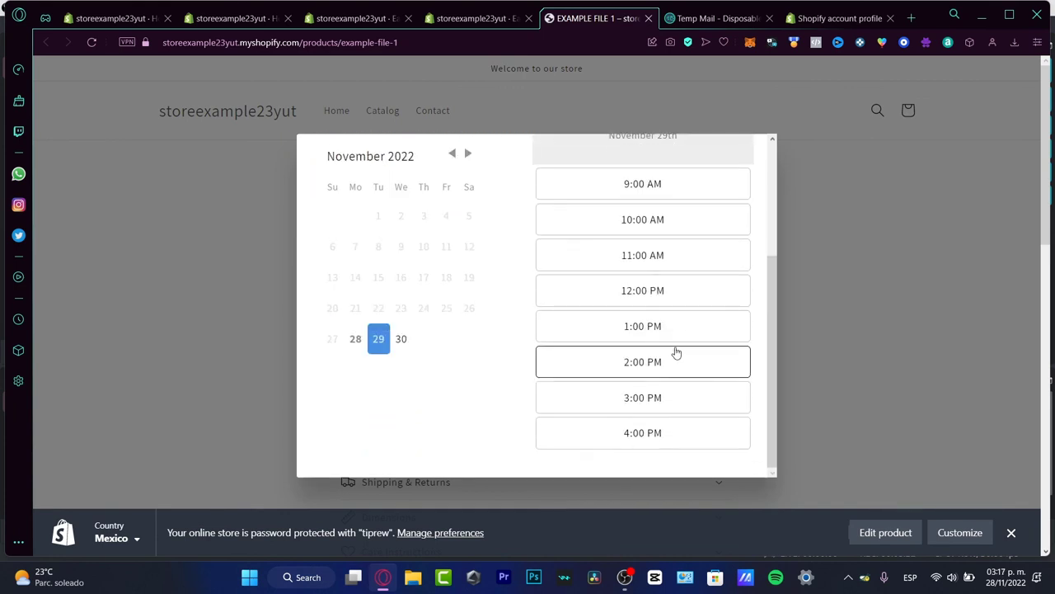
click(673, 356)
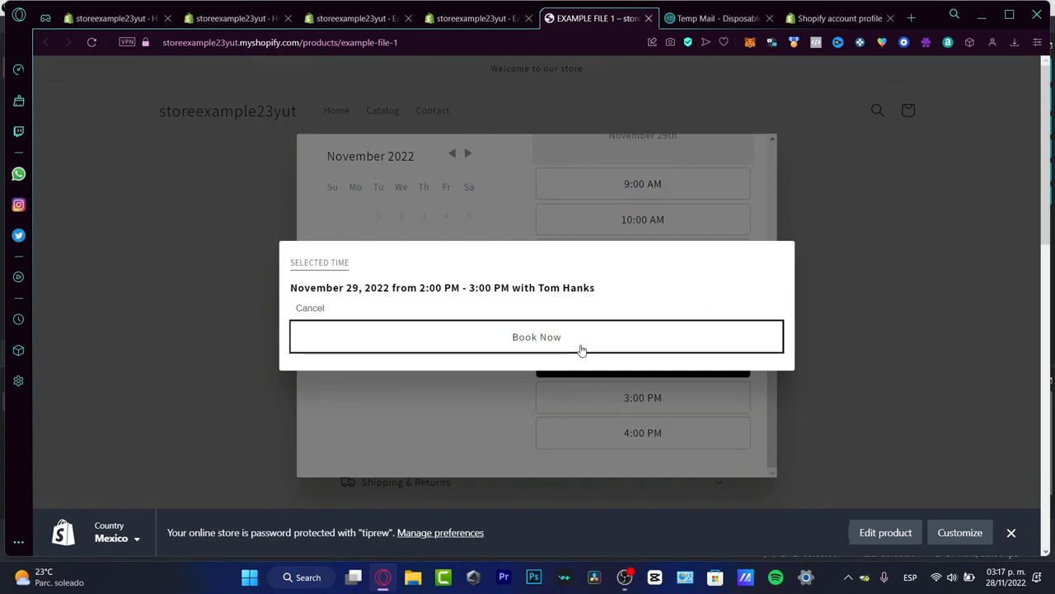
click(580, 348)
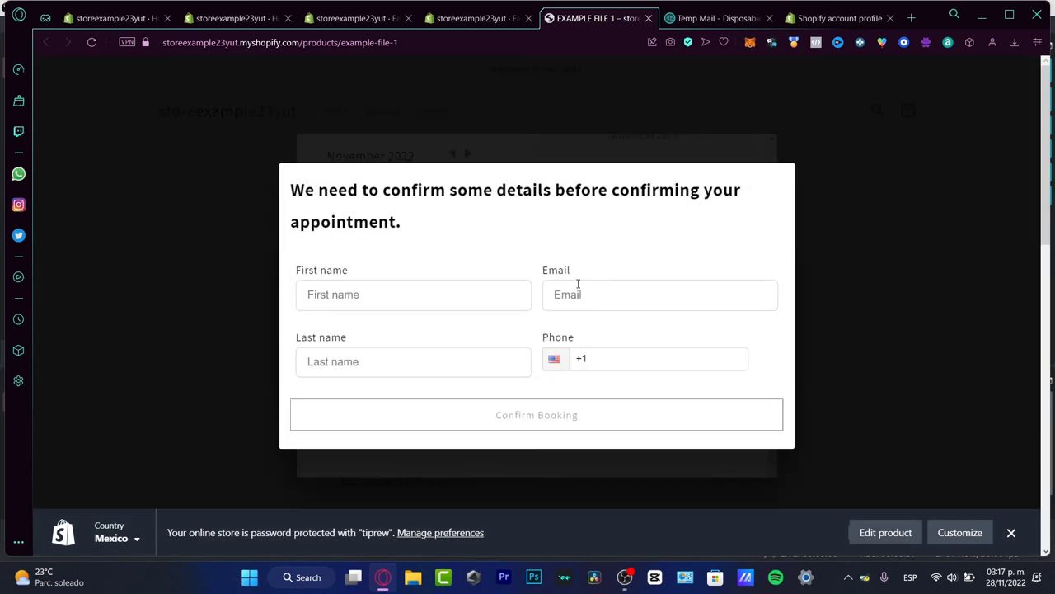
- Check the first name, email, last name and phone fields of the booking form, and close the booking without confirming
click(379, 307)
click(615, 289)
click(440, 355)
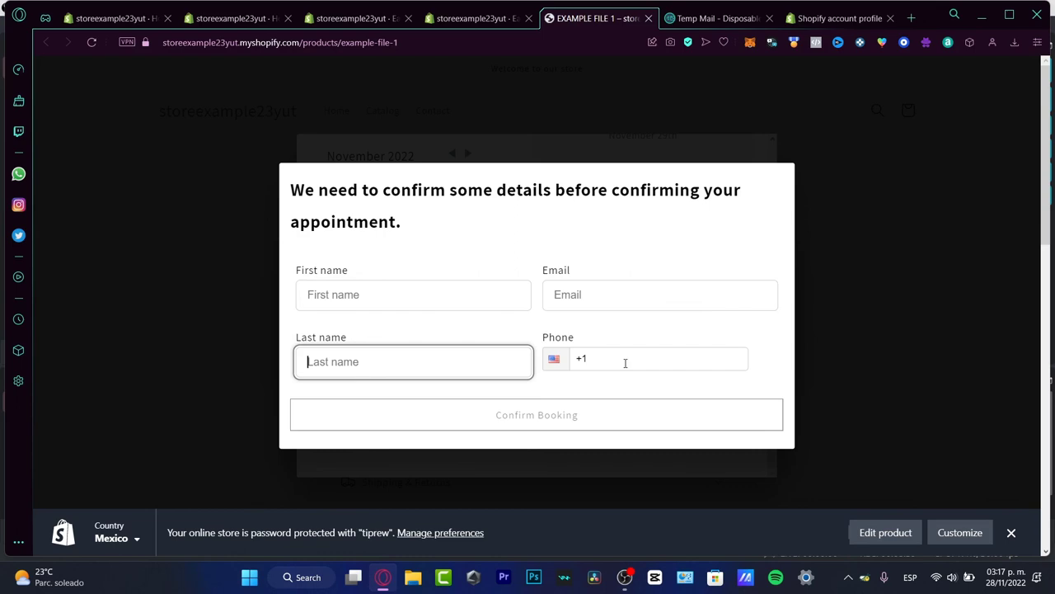
click(627, 360)
click(881, 233)
click(882, 233)
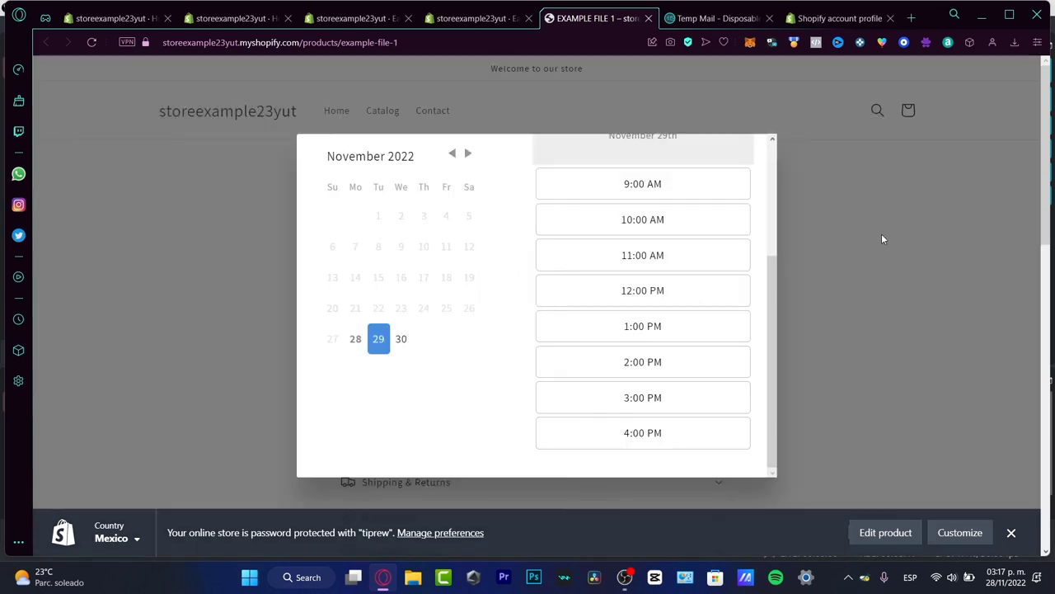
click(858, 182)
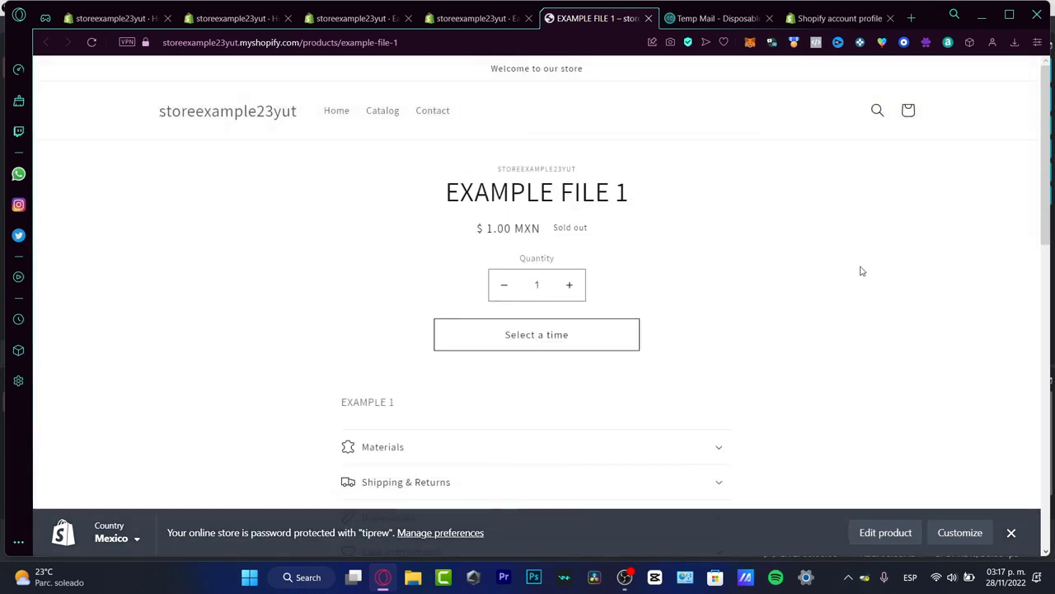
scroll(862, 269, down, 5)
scroll(857, 293, down, 4)
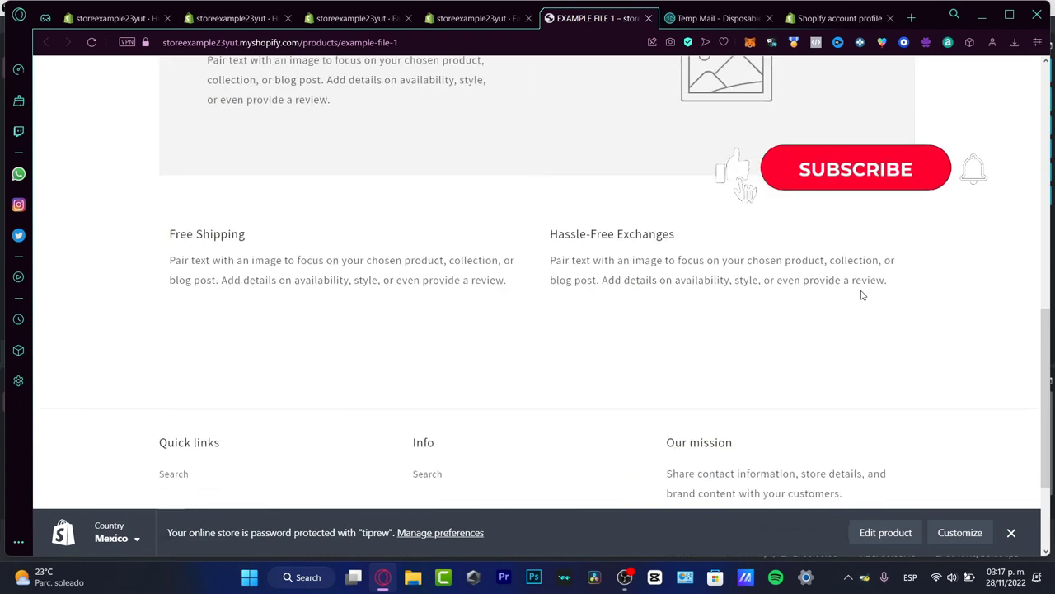
scroll(863, 296, up, 10)
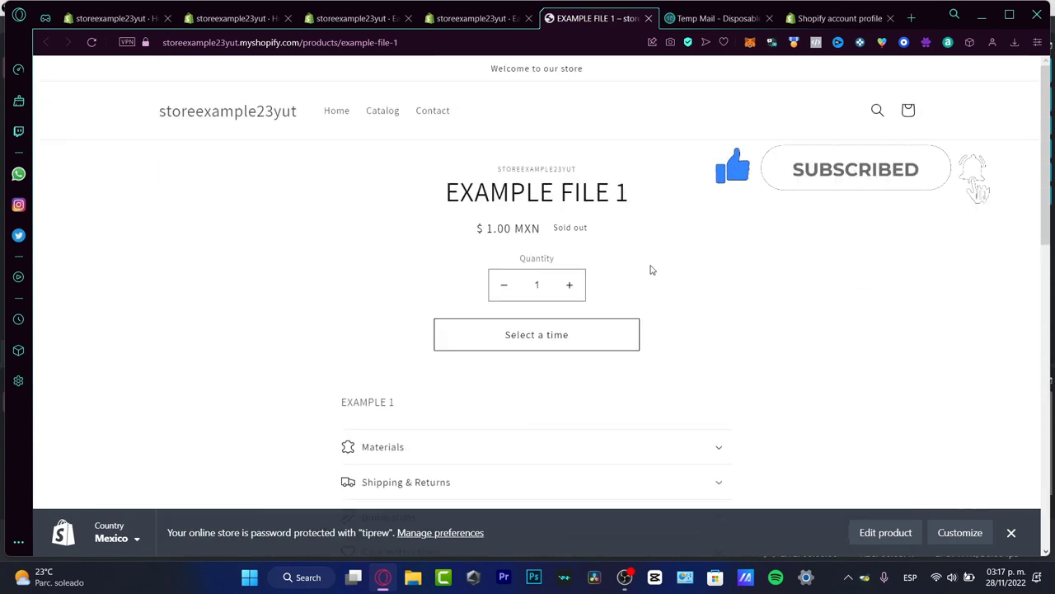